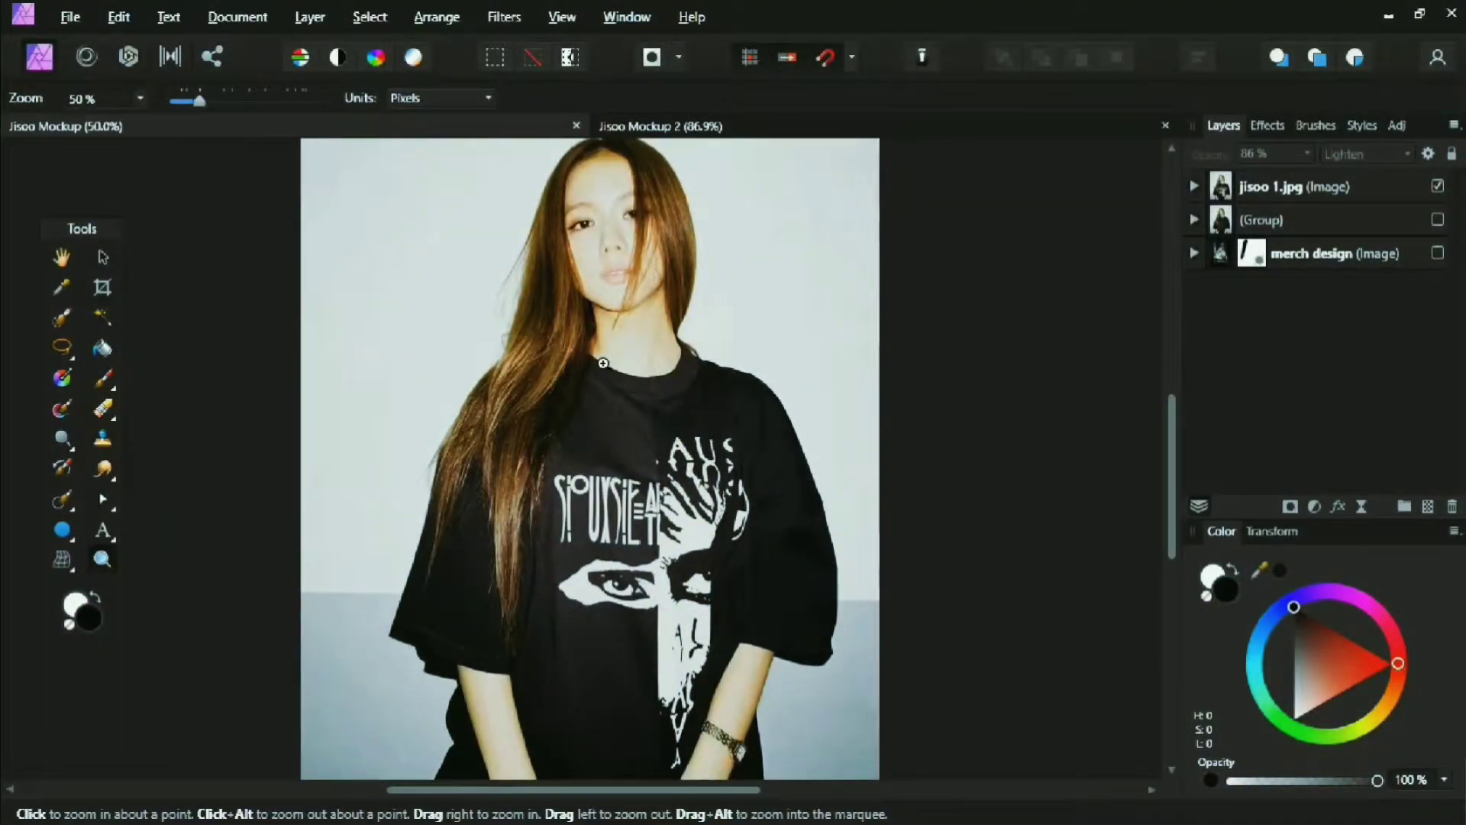
Add a blank pixel layer above jisoo 1.jpg, with a smaller Inpainting Brush sampling Current Layer & Below.
{"action": "left_click", "coordinate": [64, 499]}
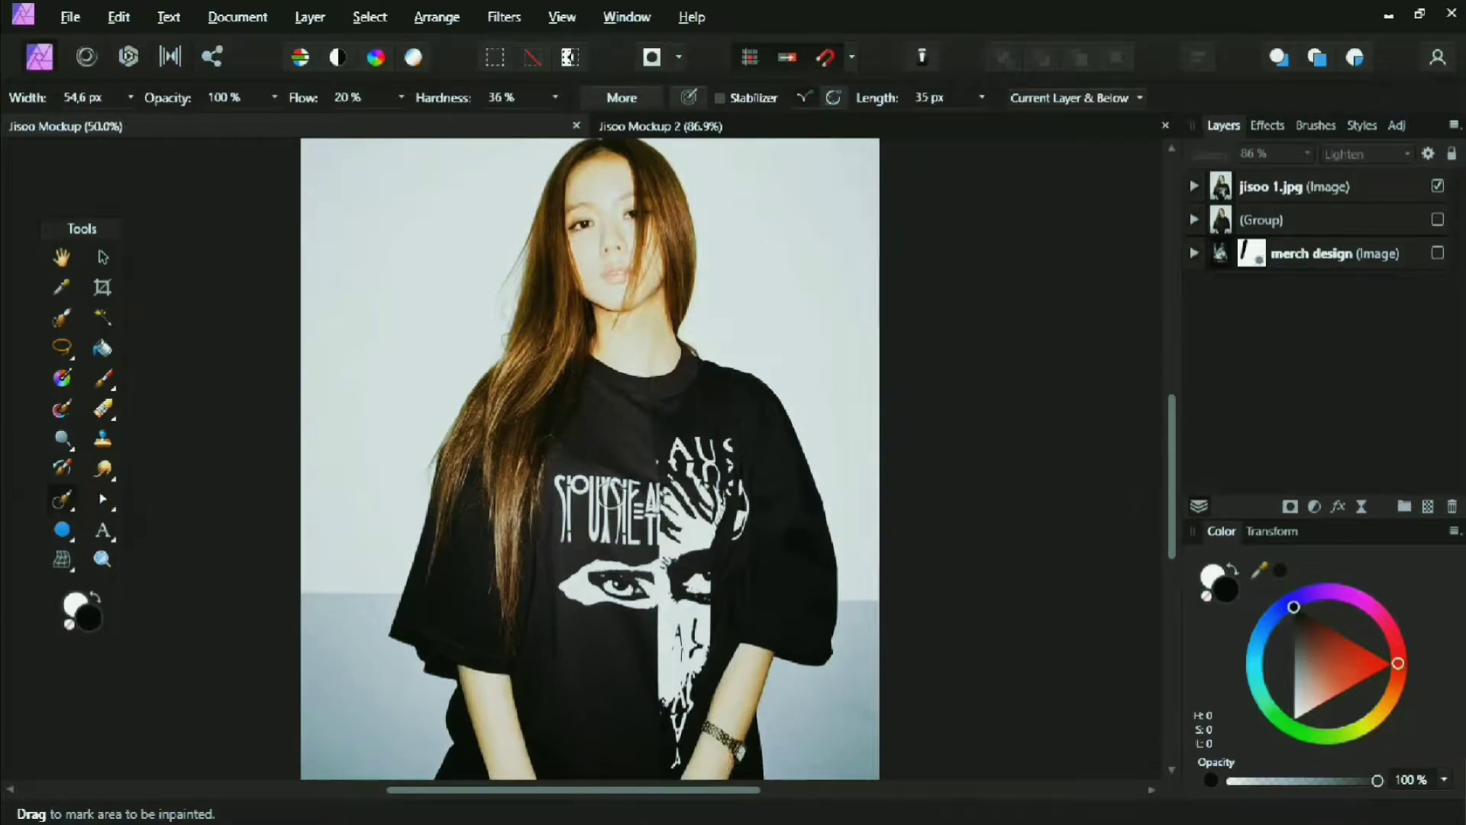
{"action": "key", "text": "bracketleft"}
{"action": "key", "text": "bracketleft"}
{"action": "left_click", "coordinate": [1377, 186]}
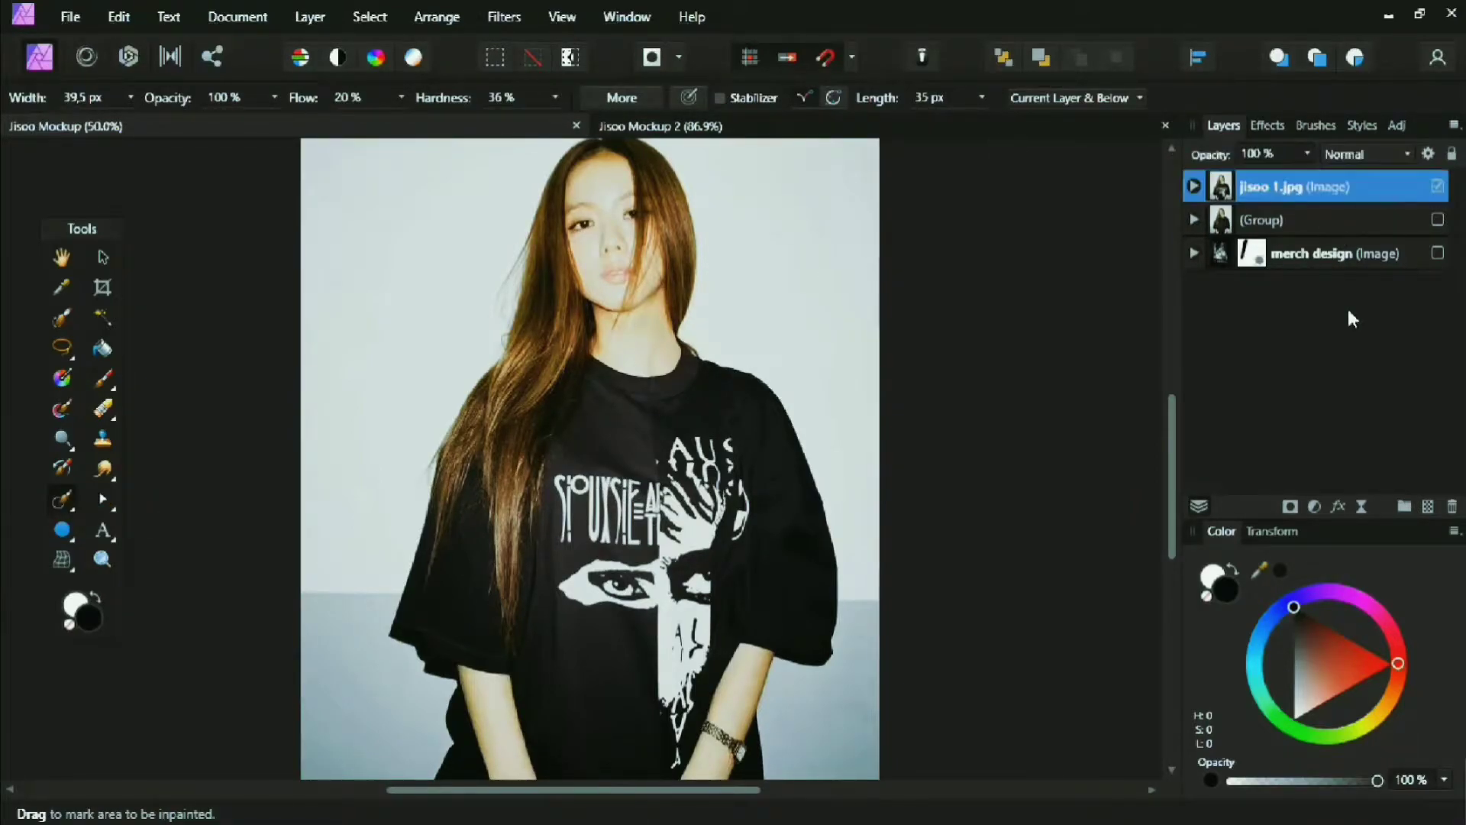
{"action": "left_click", "coordinate": [1427, 507]}
{"action": "left_click", "coordinate": [1080, 99]}
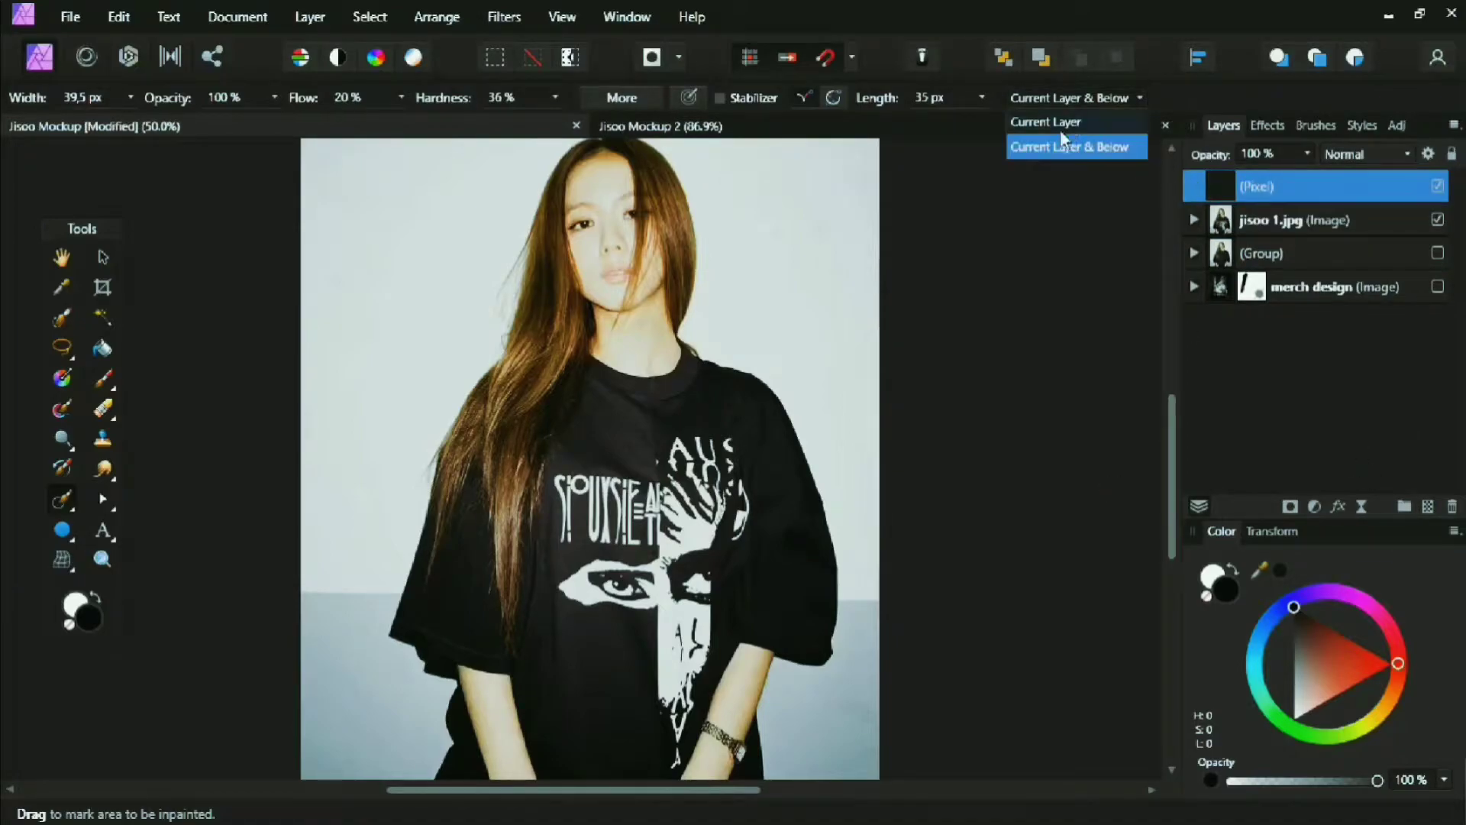
{"action": "left_click", "coordinate": [1065, 124]}
{"action": "left_click", "coordinate": [1015, 148]}
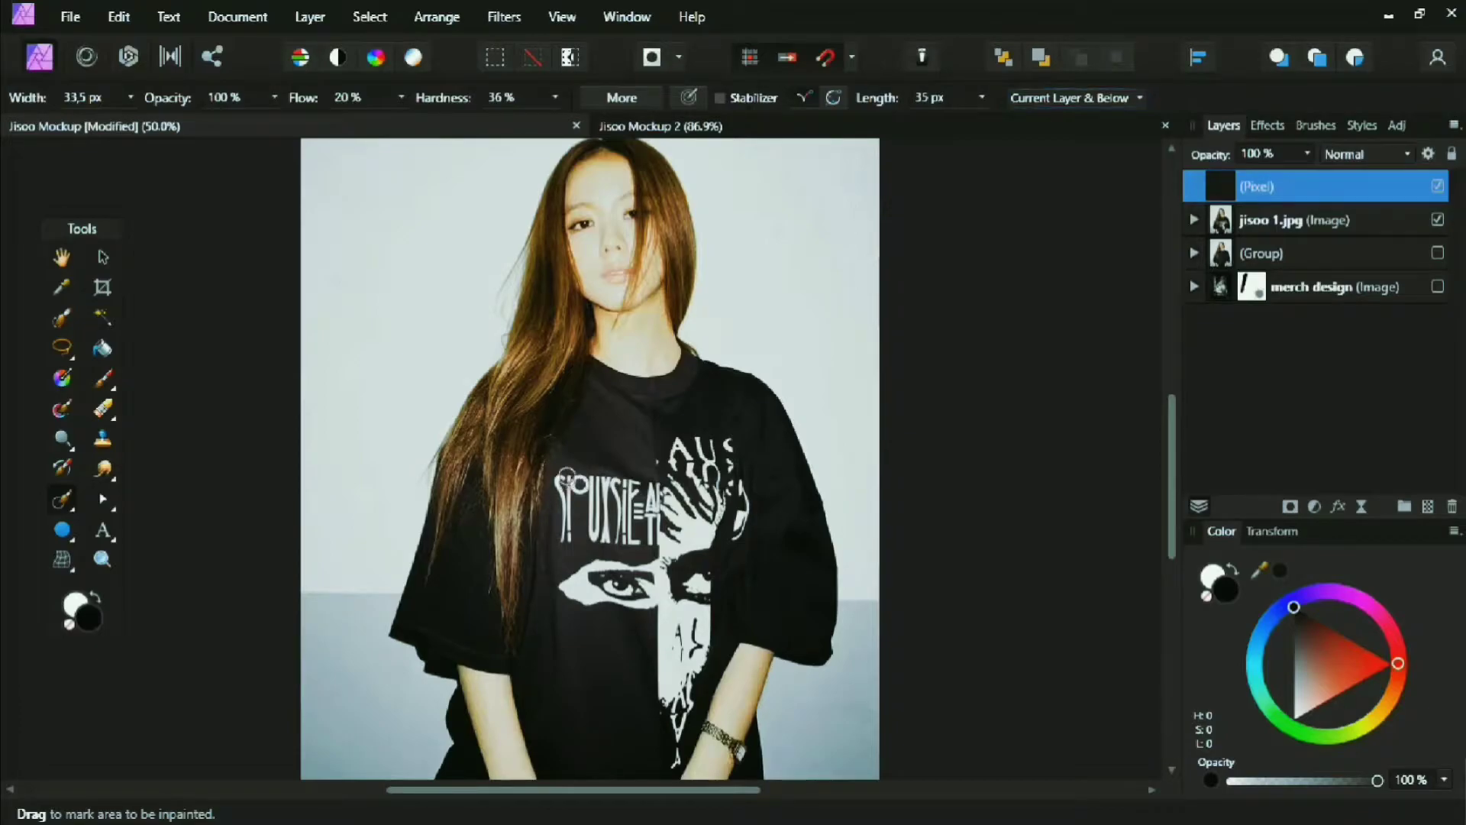
Inpaint away the printed lettering and face on the shirt, raising brush flow to 70%.
{"action": "left_click_drag", "start_coordinate": [566, 480], "coordinate": [557, 491]}
{"action": "mouse_move", "coordinate": [565, 542]}
{"action": "left_mouse_down"}
{"action": "mouse_move", "coordinate": [576, 481]}
{"action": "mouse_move", "coordinate": [641, 508]}
{"action": "left_mouse_up"}
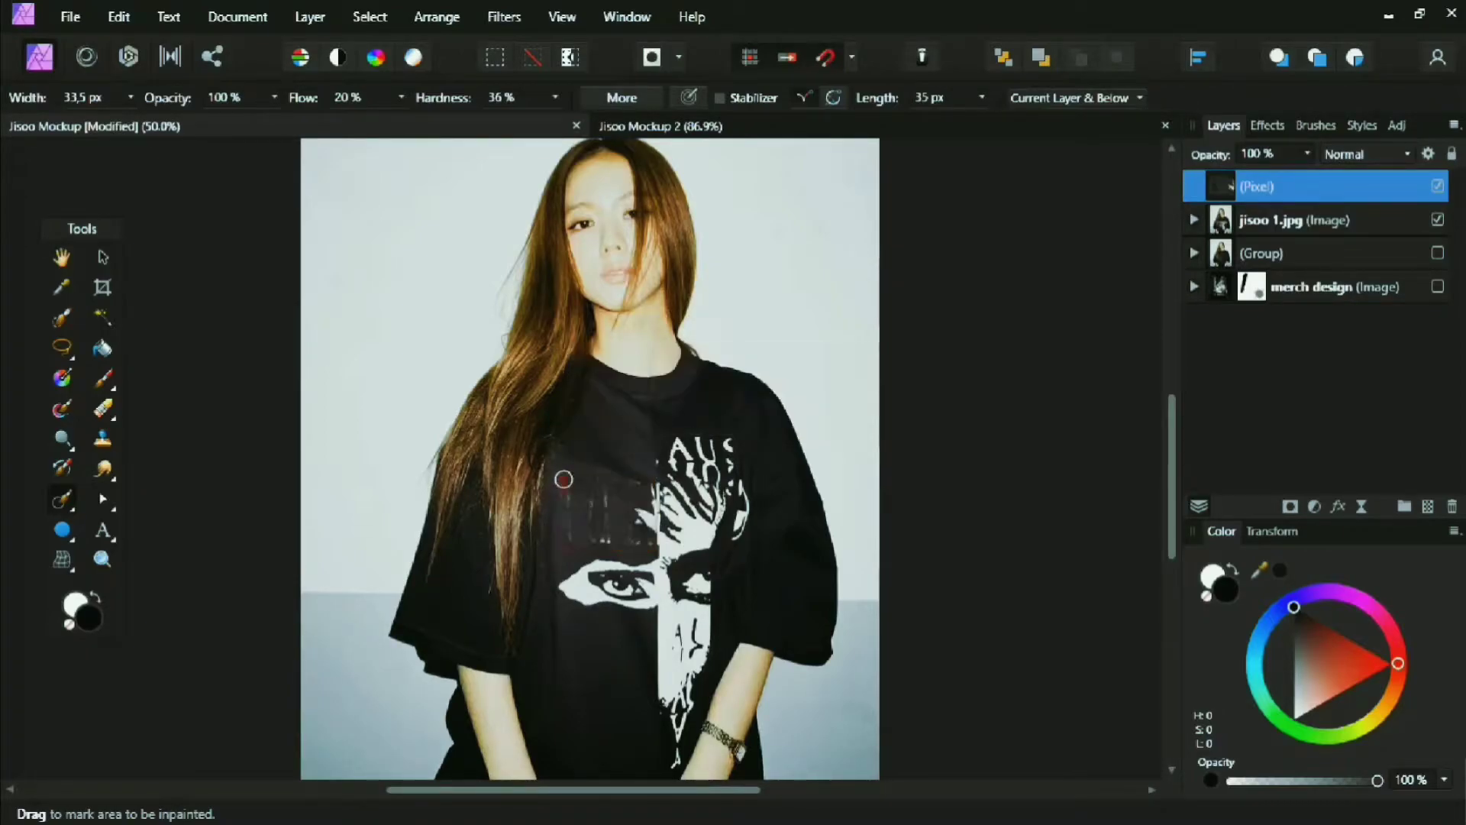
{"action": "mouse_move", "coordinate": [564, 478]}
{"action": "left_mouse_down"}
{"action": "mouse_move", "coordinate": [568, 523]}
{"action": "mouse_move", "coordinate": [589, 489]}
{"action": "left_mouse_up"}
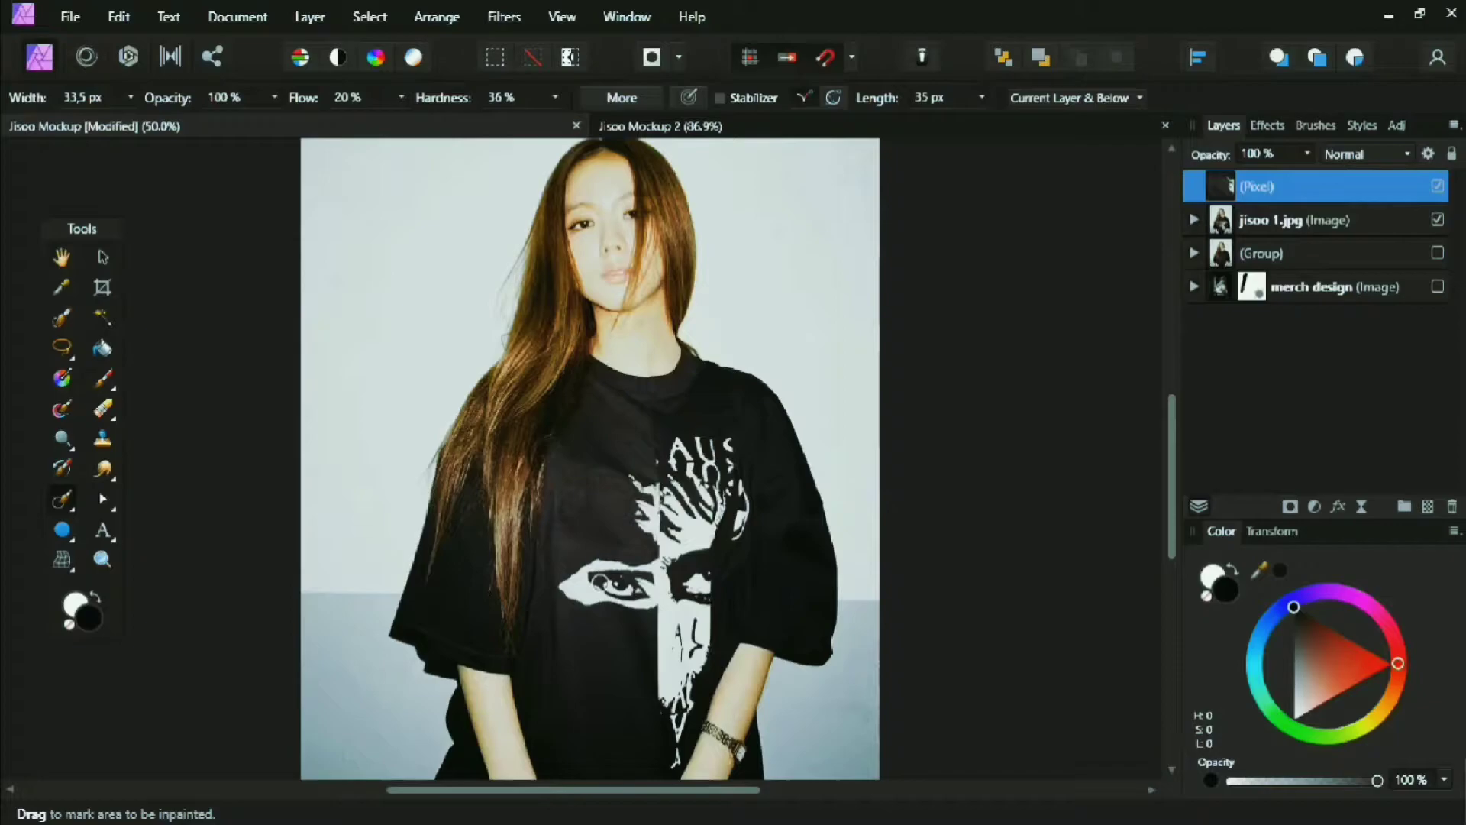
{"action": "key", "text": "bracketright"}
{"action": "mouse_move", "coordinate": [598, 573]}
{"action": "left_mouse_down"}
{"action": "mouse_move", "coordinate": [568, 605]}
{"action": "mouse_move", "coordinate": [653, 600]}
{"action": "left_mouse_up"}
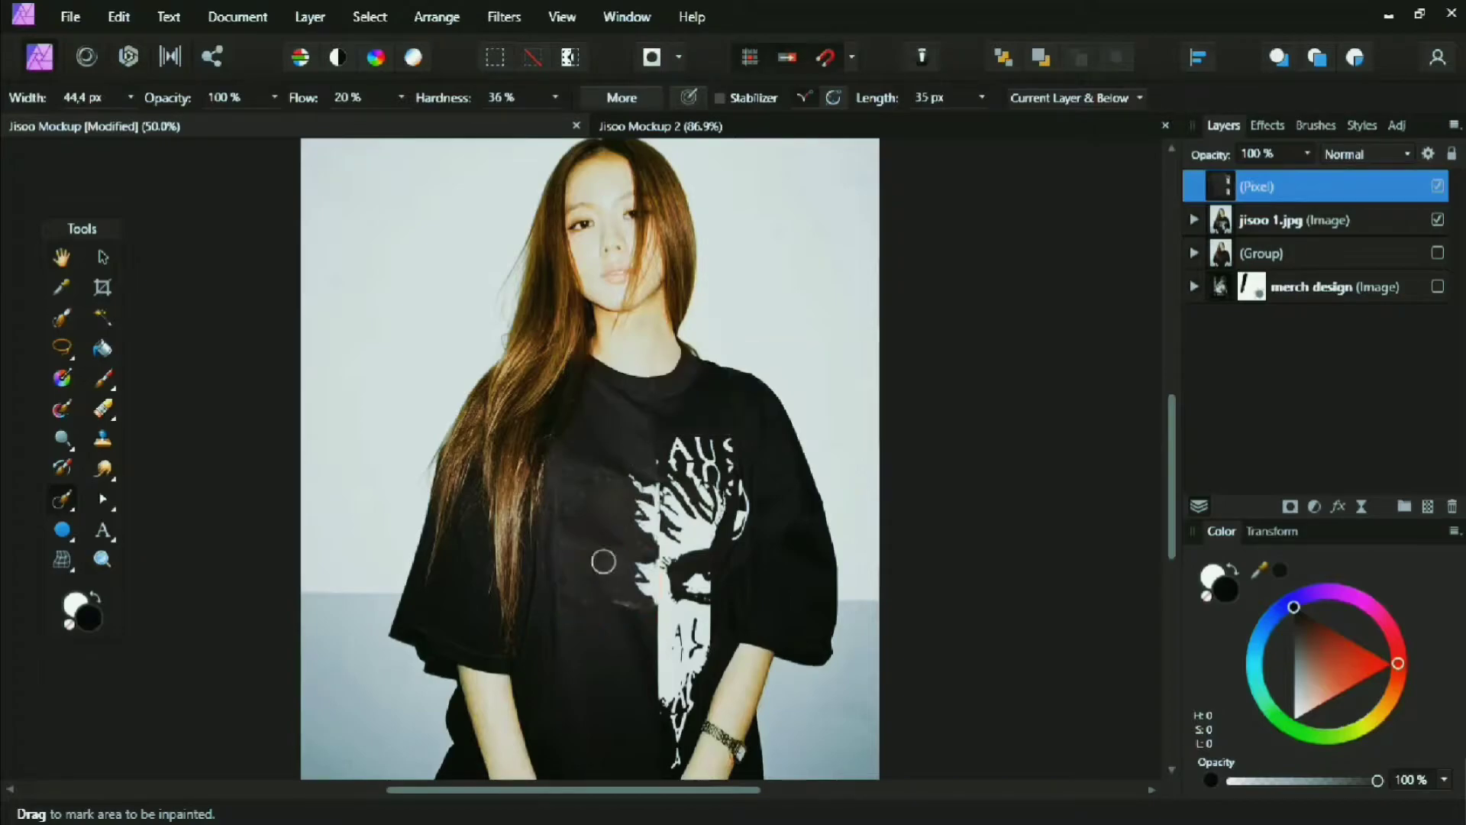
{"action": "left_click", "coordinate": [401, 97]}
{"action": "left_click_drag", "start_coordinate": [404, 121], "coordinate": [479, 125]}
{"action": "mouse_move", "coordinate": [645, 466]}
{"action": "left_mouse_down"}
{"action": "mouse_move", "coordinate": [677, 719]}
{"action": "mouse_move", "coordinate": [726, 463]}
{"action": "mouse_move", "coordinate": [676, 535]}
{"action": "left_mouse_up"}
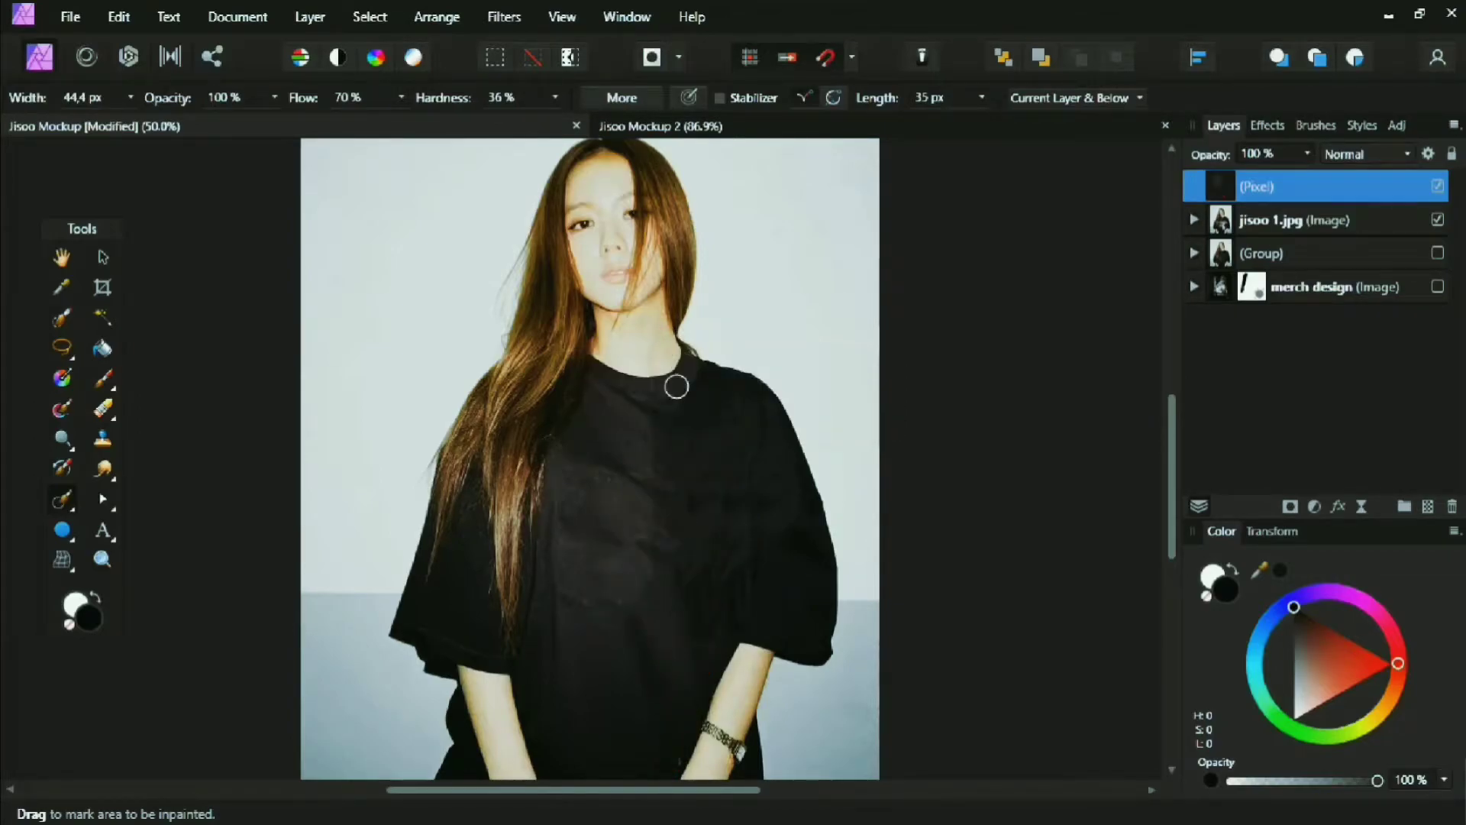
{"action": "mouse_move", "coordinate": [666, 474]}
{"action": "left_mouse_down"}
{"action": "mouse_move", "coordinate": [635, 528]}
{"action": "mouse_move", "coordinate": [707, 638]}
{"action": "mouse_move", "coordinate": [622, 557]}
{"action": "mouse_move", "coordinate": [585, 461]}
{"action": "left_mouse_up"}
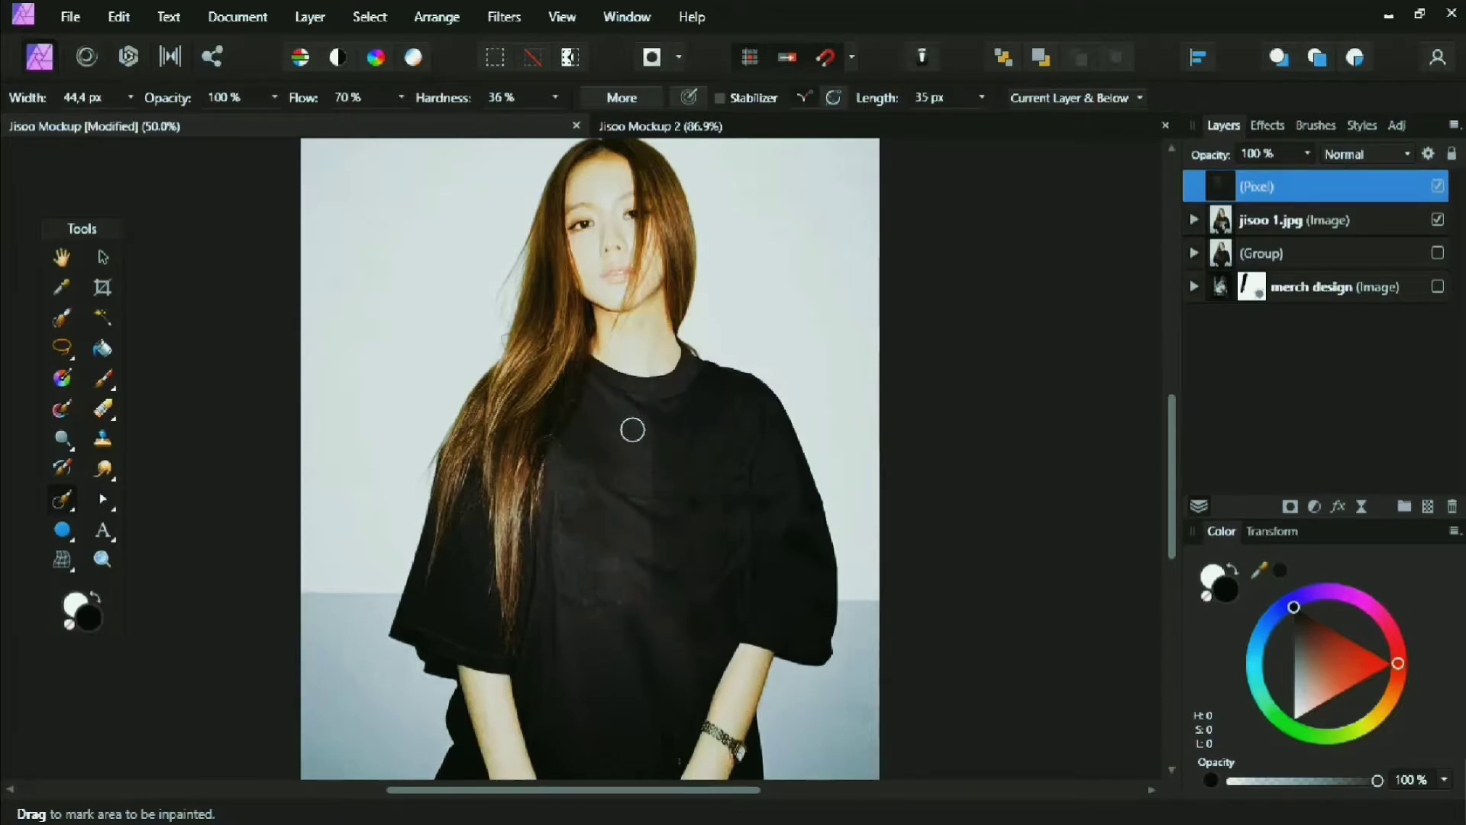
Choose the large soft brush from the Masking brush category and shrink it.
{"action": "left_click", "coordinate": [1318, 126]}
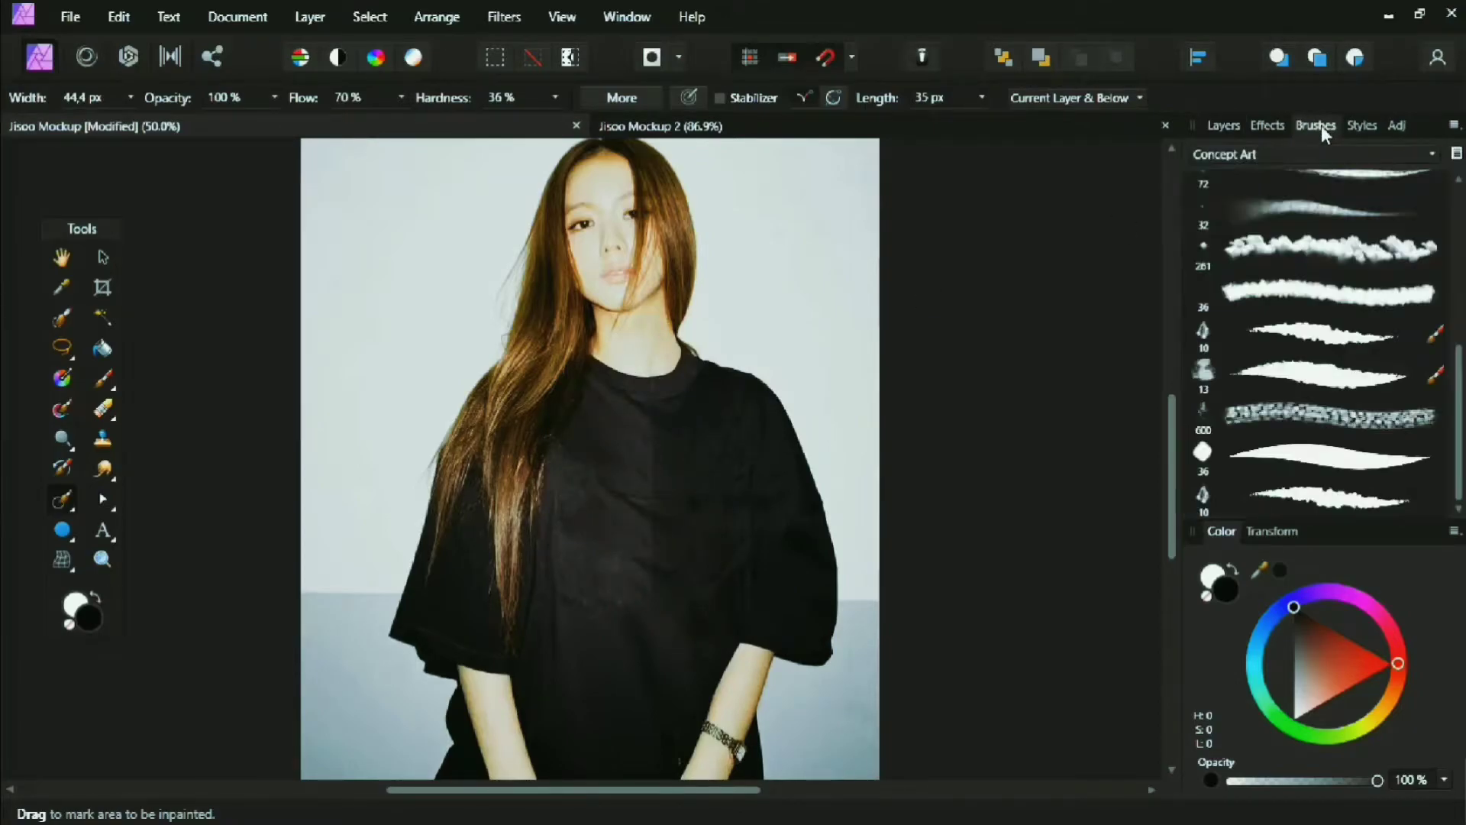
{"action": "left_click", "coordinate": [1258, 158]}
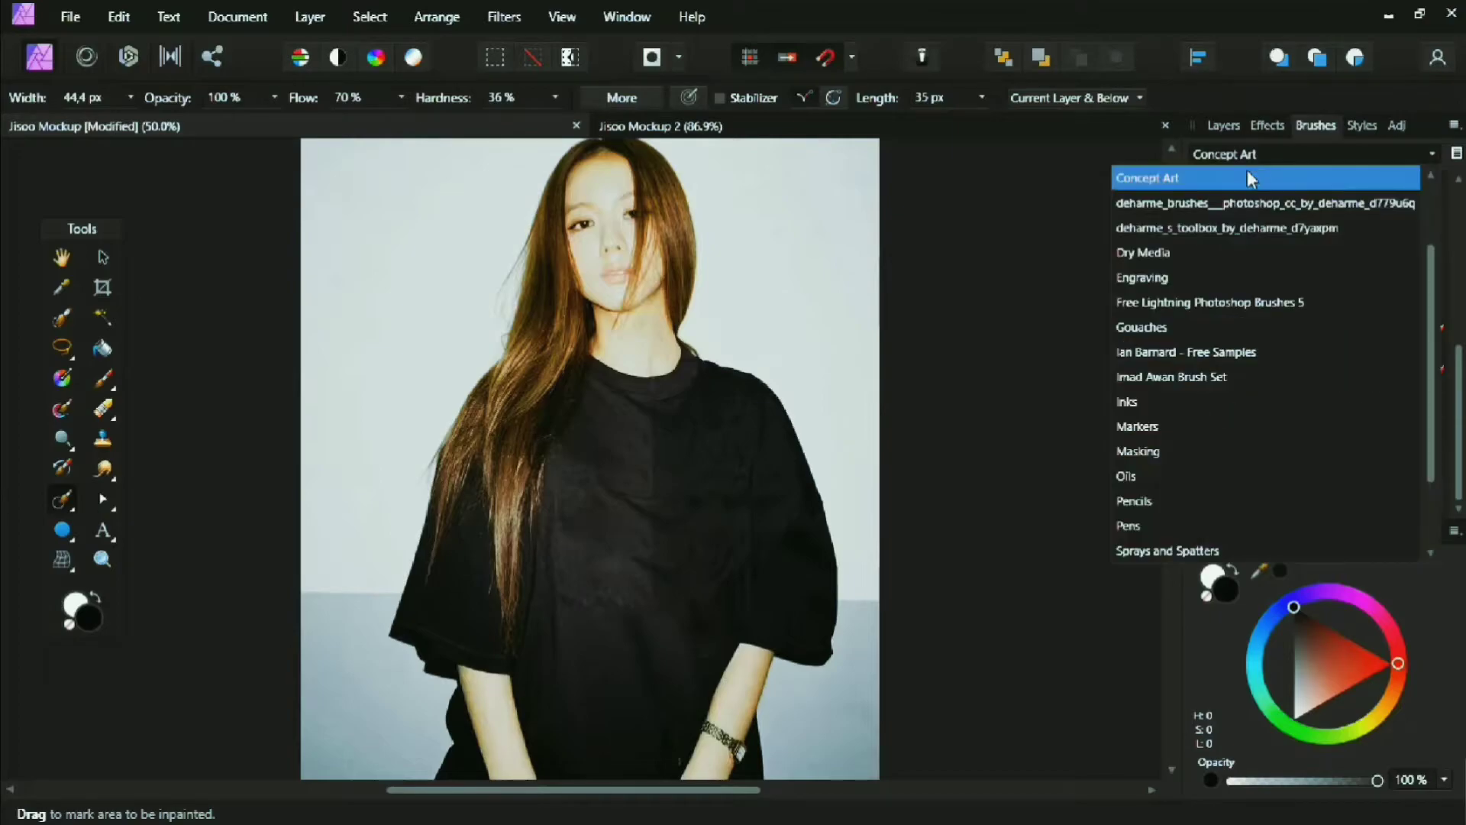
{"action": "left_click", "coordinate": [1145, 453]}
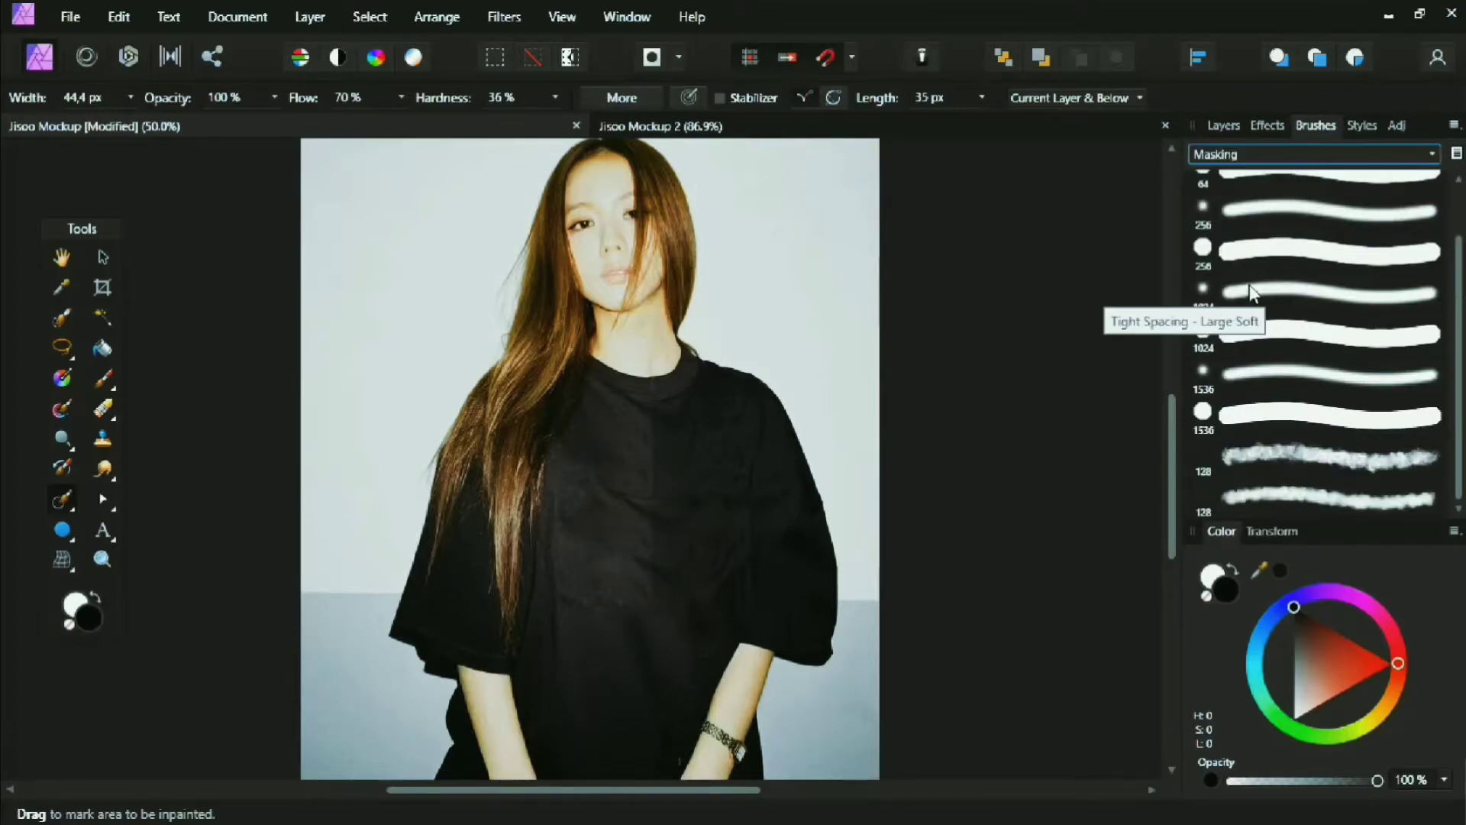
{"action": "left_click", "coordinate": [1252, 293]}
{"action": "left_click", "coordinate": [1223, 125]}
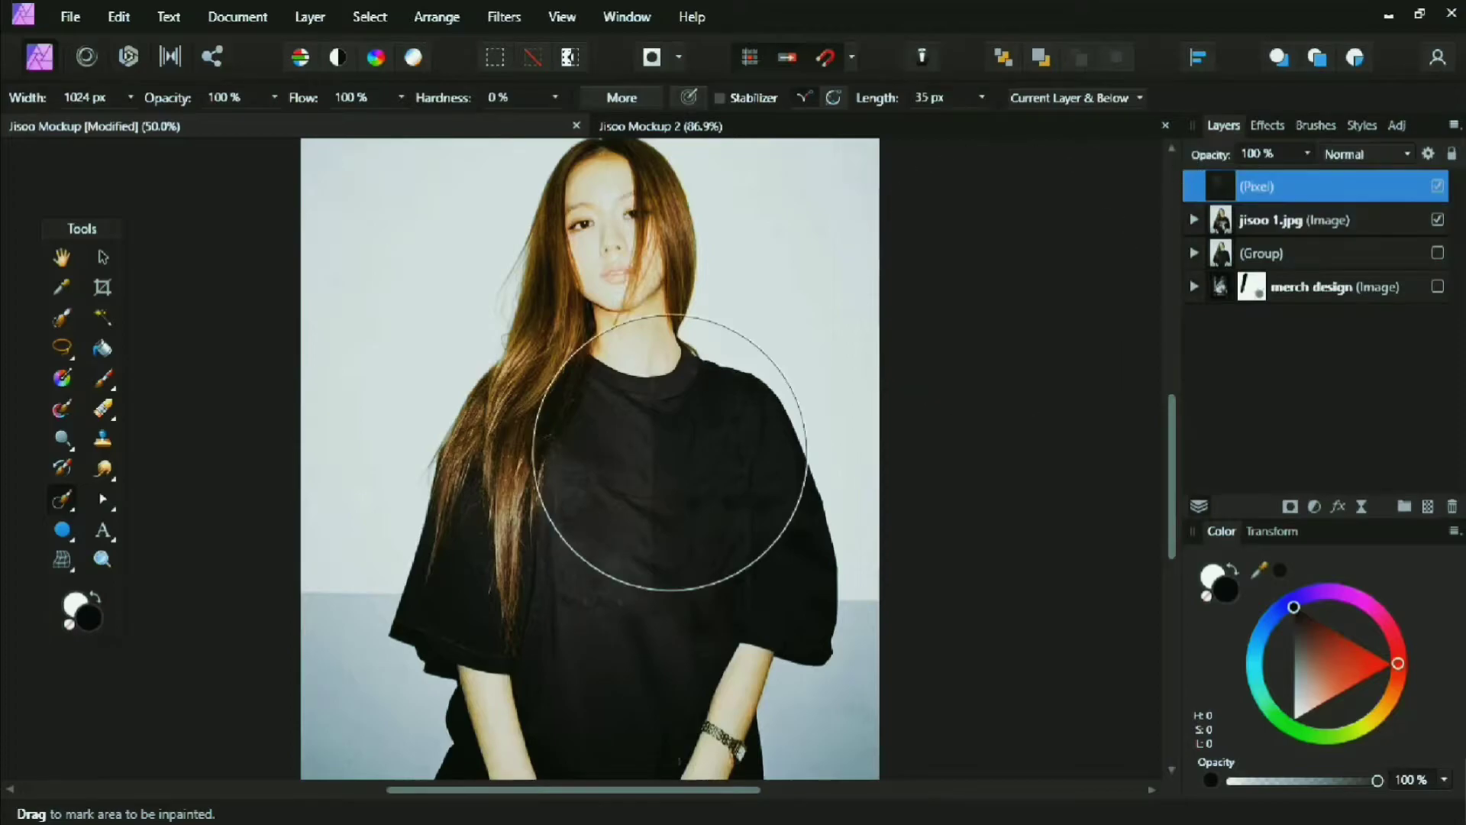
{"action": "key", "text": "bracketleft"}
{"action": "key", "text": "bracketleft"}
{"action": "key", "text": "bracketleft"}
{"action": "key", "text": "bracketleft"}
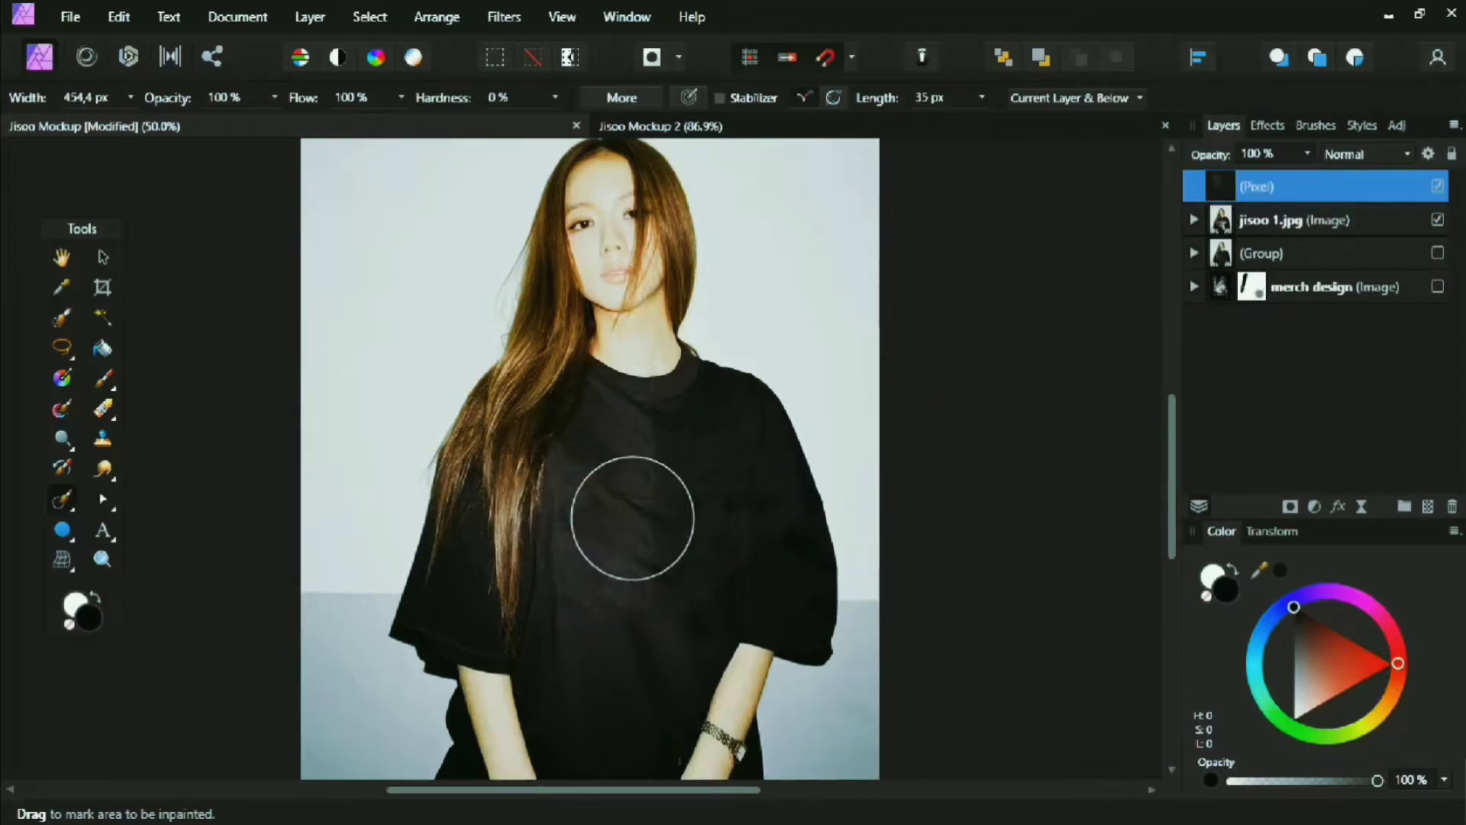
{"action": "key", "text": "bracketleft"}
Inpaint leftover print traces across the shirt's chest, undoing one unwanted stroke.
{"action": "left_click", "coordinate": [647, 509]}
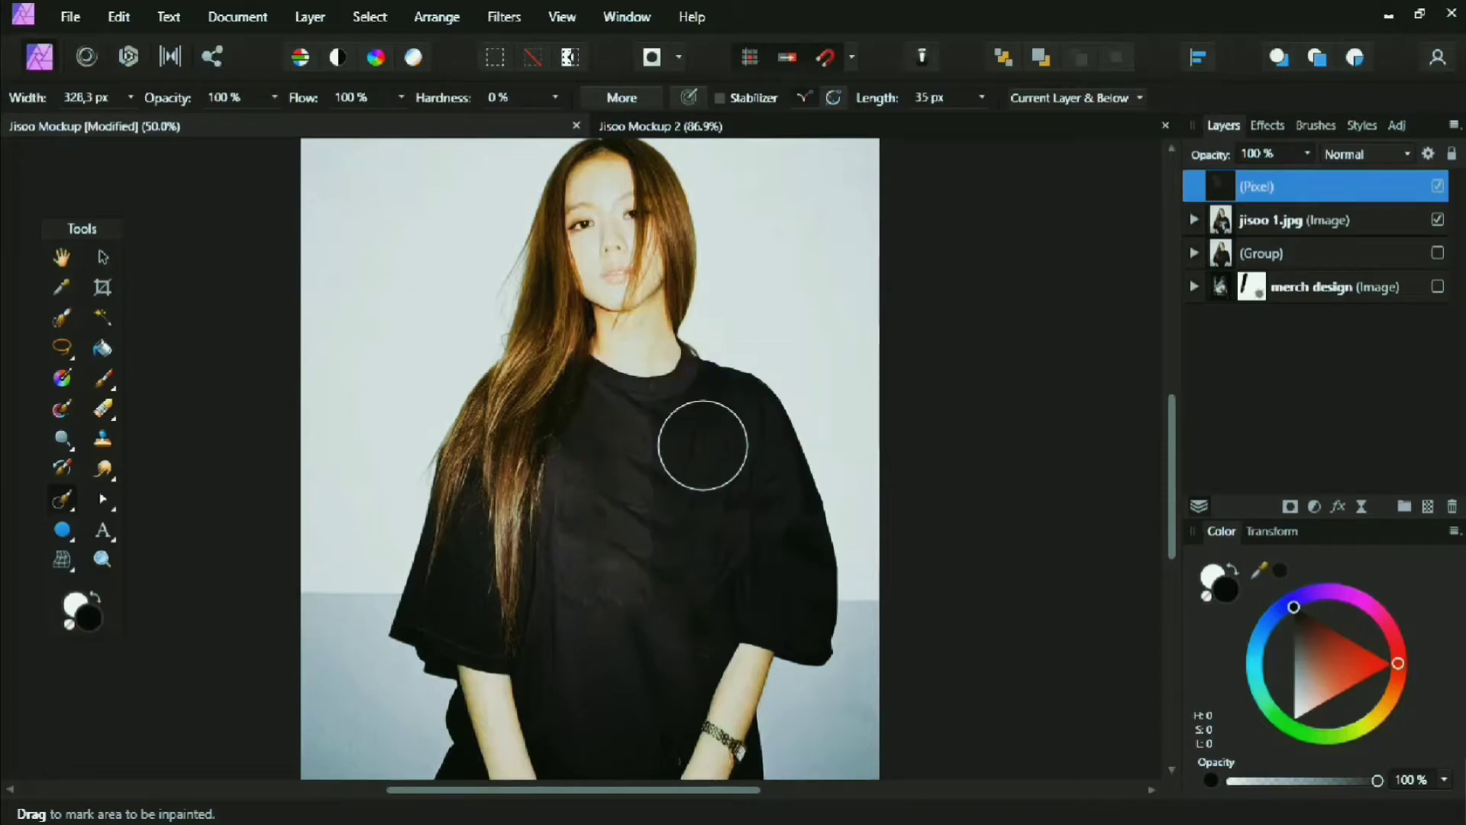
{"action": "key", "text": "ctrl+z"}
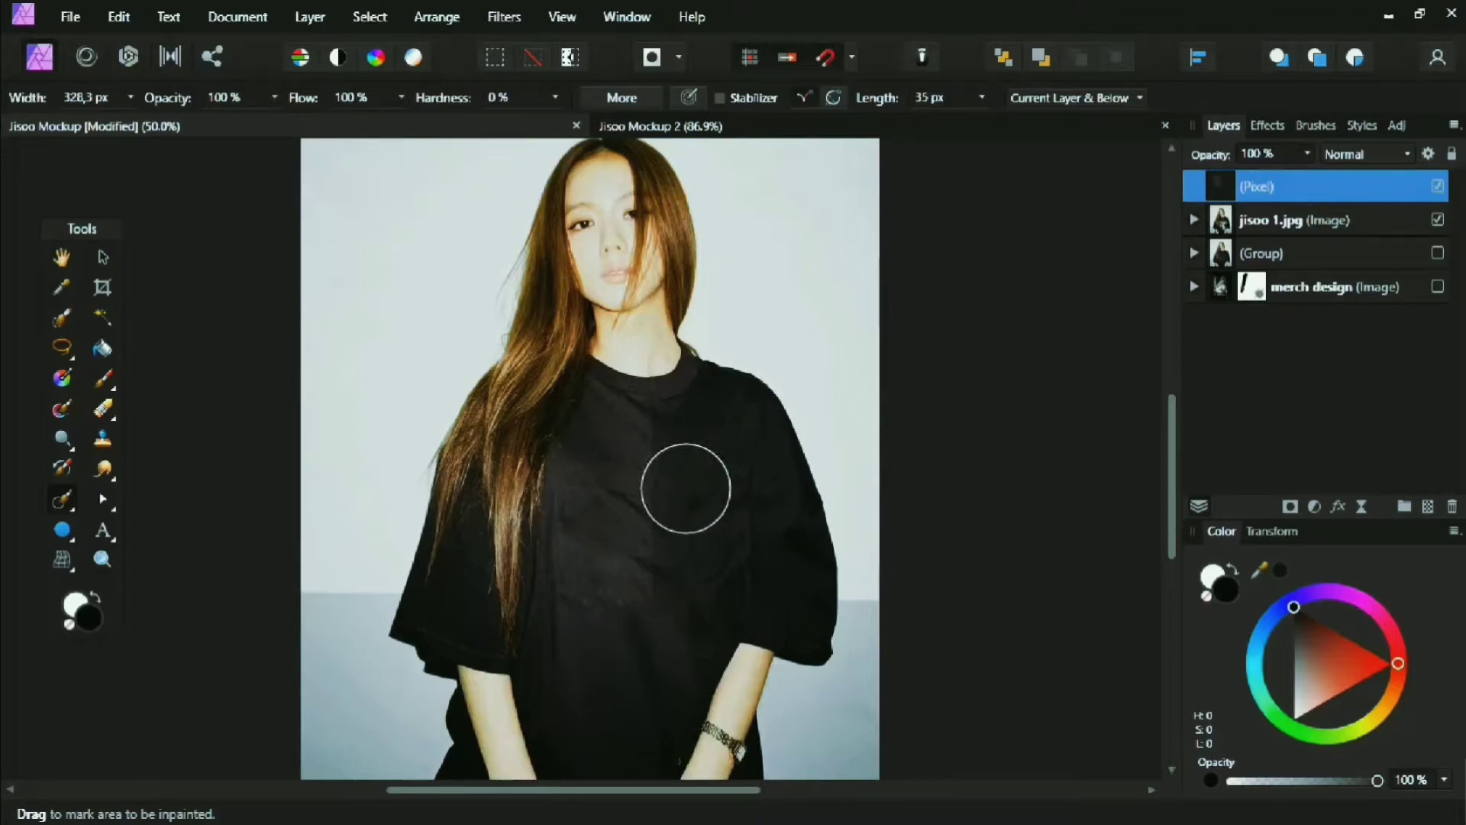
{"action": "key", "text": "bracketleft"}
{"action": "key", "text": "bracketleft"}
{"action": "key", "text": "bracketleft"}
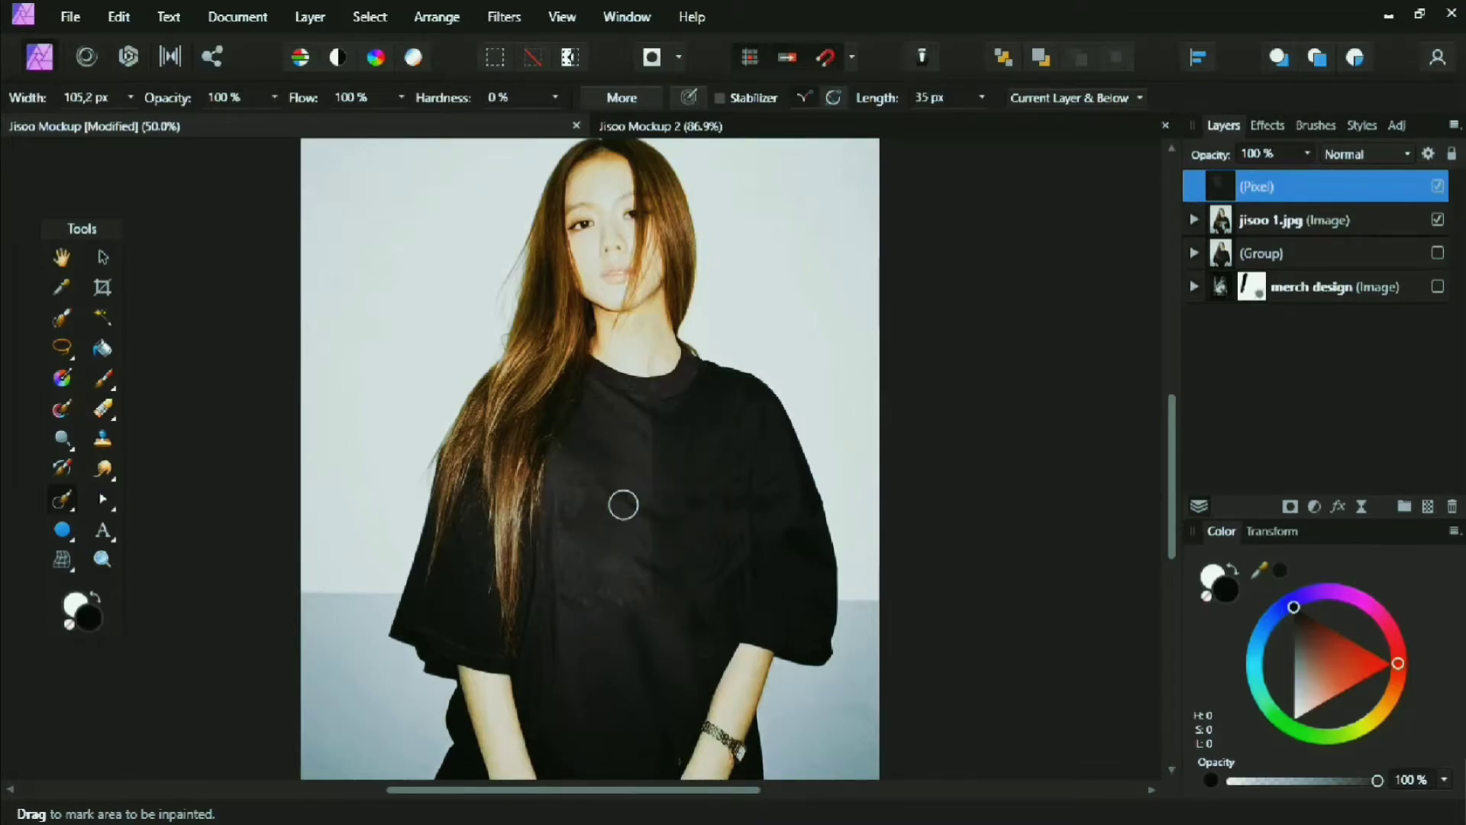
{"action": "left_click_drag", "start_coordinate": [654, 513], "coordinate": [605, 484]}
{"action": "key", "text": "bracketleft"}
{"action": "key", "text": "bracketleft"}
{"action": "left_click_drag", "start_coordinate": [641, 560], "coordinate": [674, 569]}
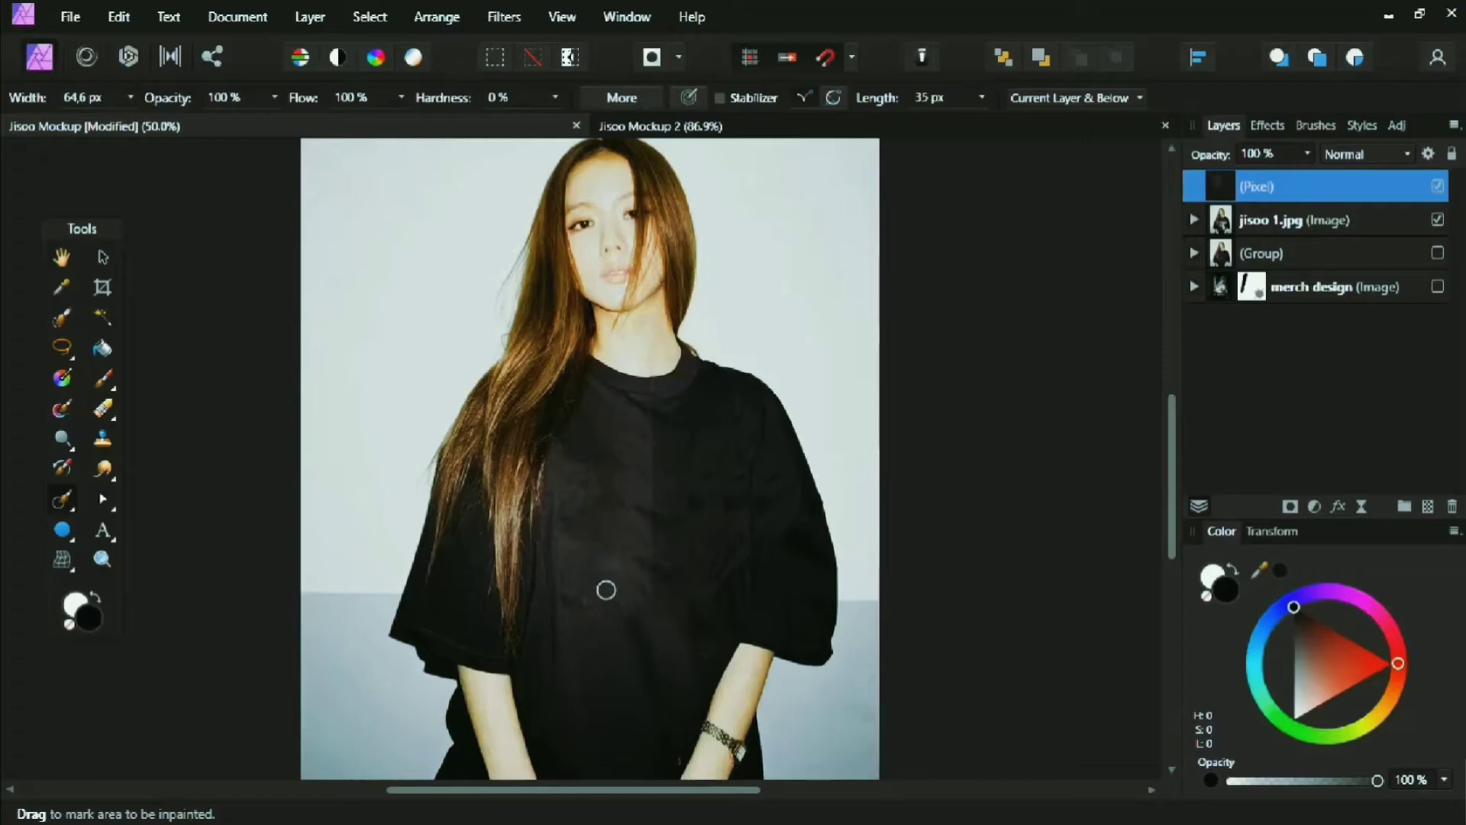
Inpaint the lower shirt and its right side, undoing the final stroke.
{"action": "left_click_drag", "start_coordinate": [634, 649], "coordinate": [592, 568]}
{"action": "key", "text": "bracketright"}
{"action": "mouse_move", "coordinate": [582, 517]}
{"action": "left_mouse_down"}
{"action": "mouse_move", "coordinate": [570, 480]}
{"action": "mouse_move", "coordinate": [592, 468]}
{"action": "left_mouse_up"}
{"action": "mouse_move", "coordinate": [694, 602]}
{"action": "left_mouse_down"}
{"action": "mouse_move", "coordinate": [720, 557]}
{"action": "mouse_move", "coordinate": [720, 435]}
{"action": "left_mouse_up"}
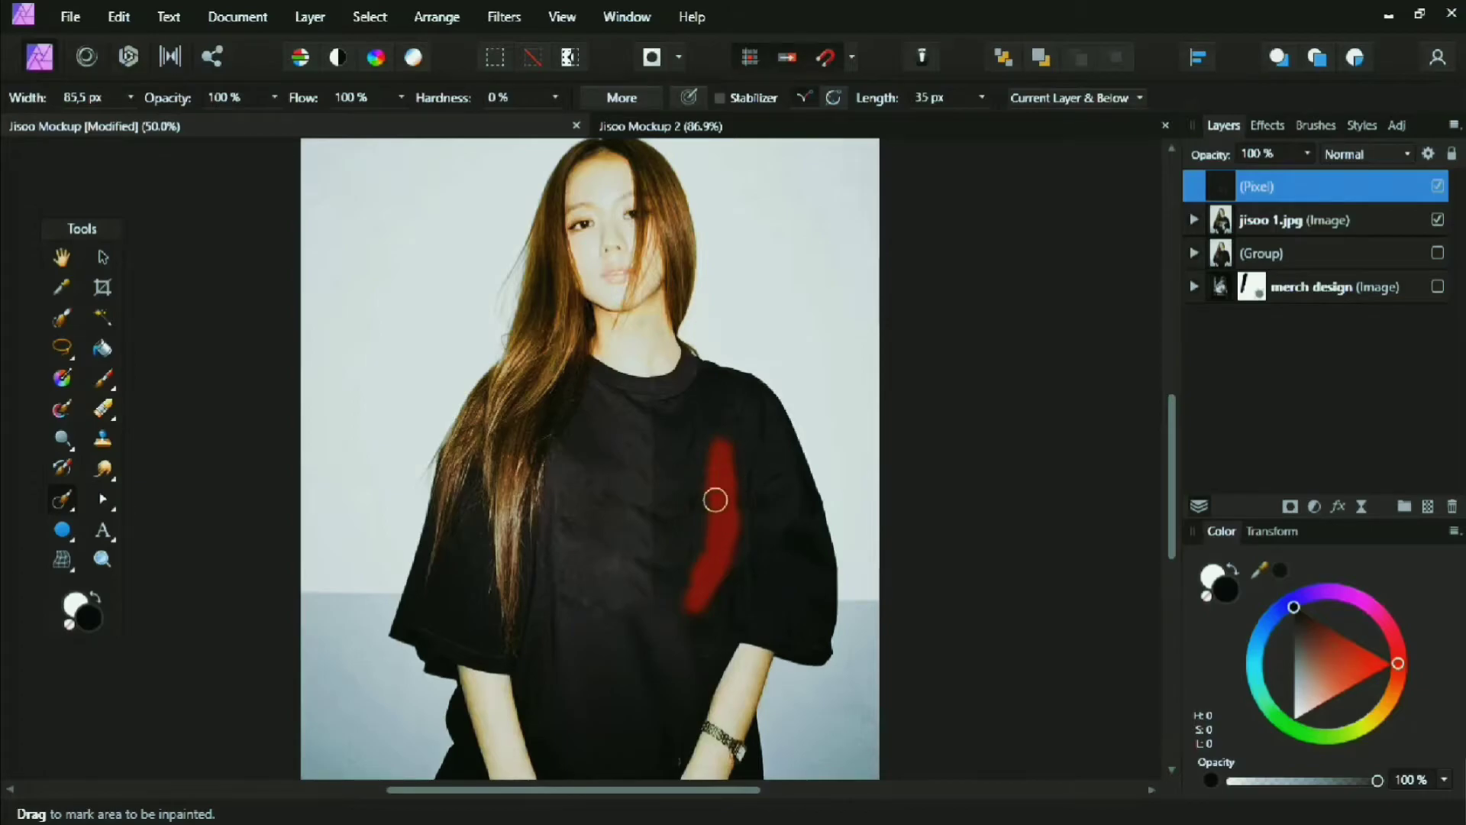
{"action": "left_click_drag", "start_coordinate": [716, 500], "coordinate": [717, 498]}
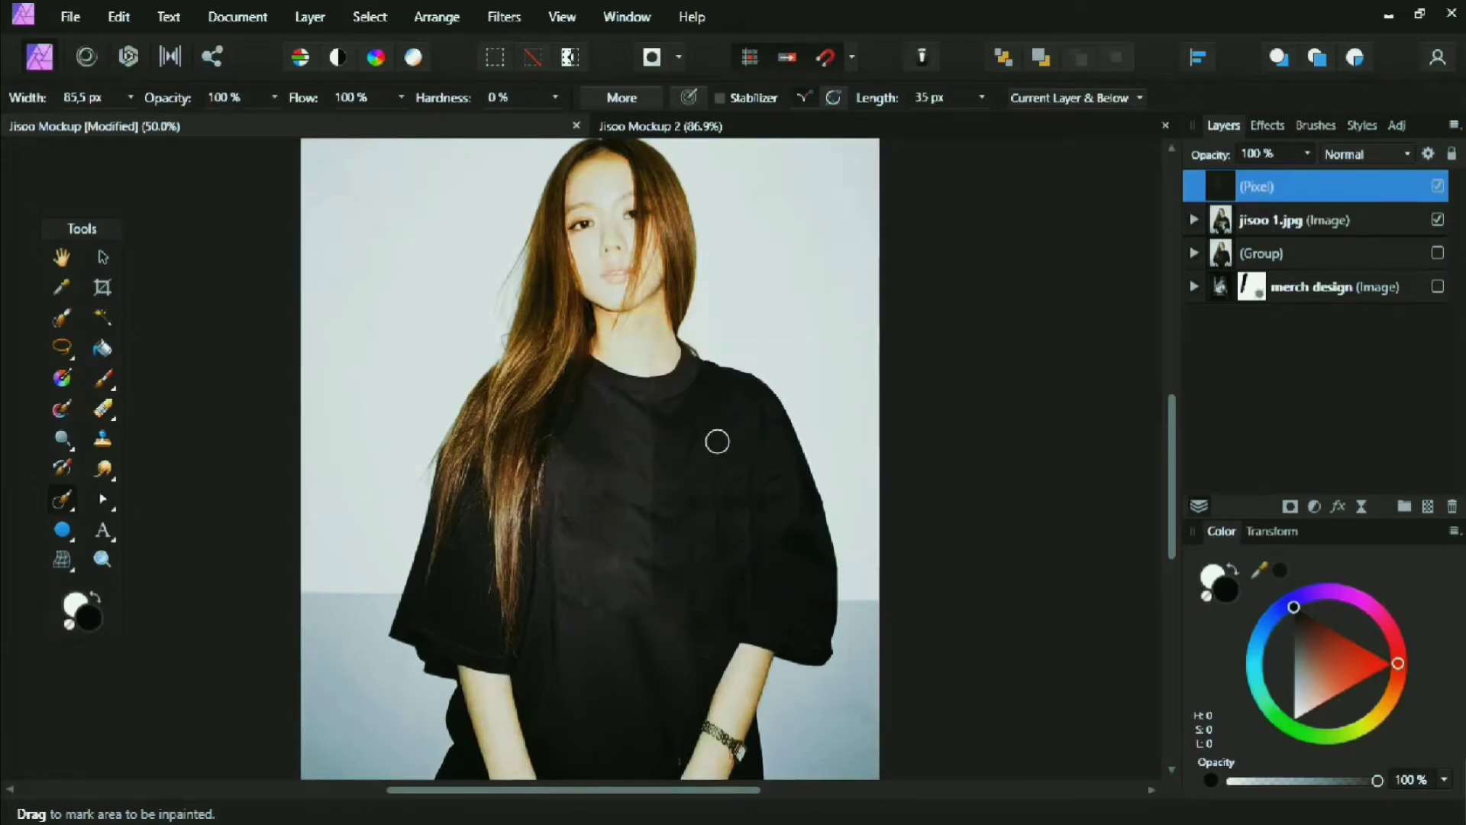
{"action": "key", "text": "ctrl+z"}
Add another empty pixel layer and name it 'shadow'.
{"action": "left_click", "coordinate": [1427, 506]}
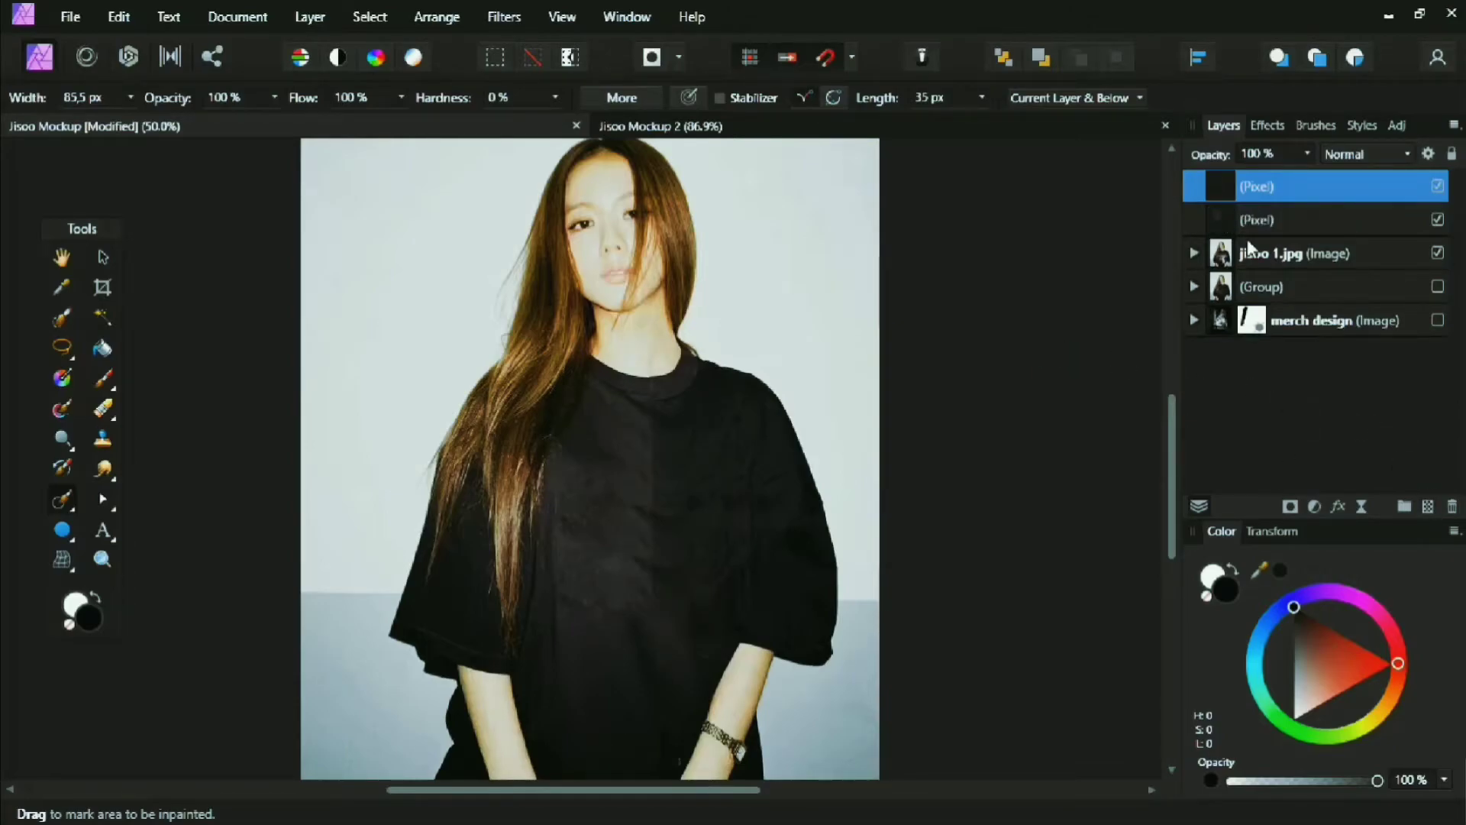
{"action": "double_click", "coordinate": [1262, 188]}
{"action": "type", "text": "shadow"}
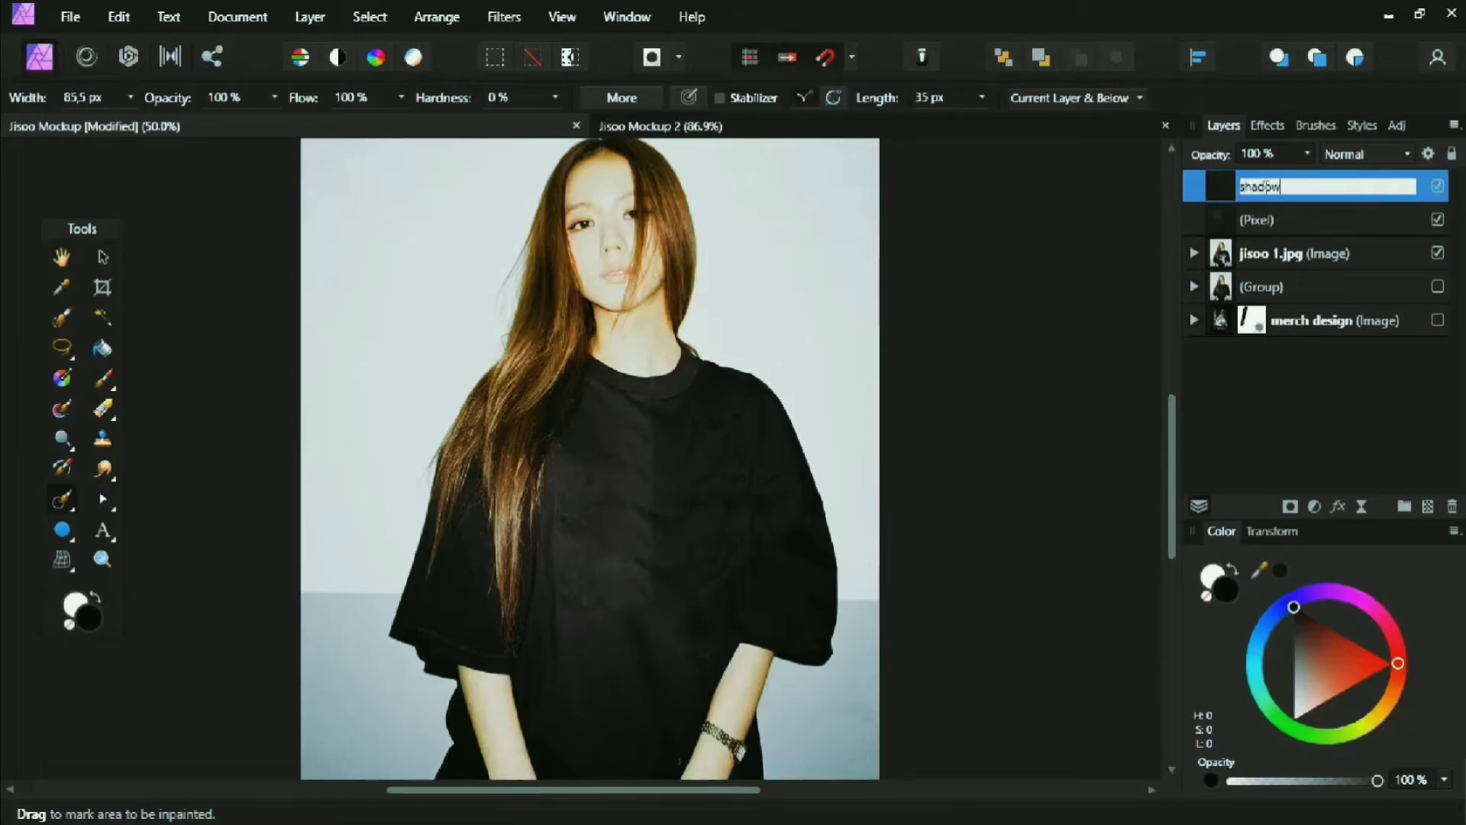
{"action": "key", "text": "Return"}
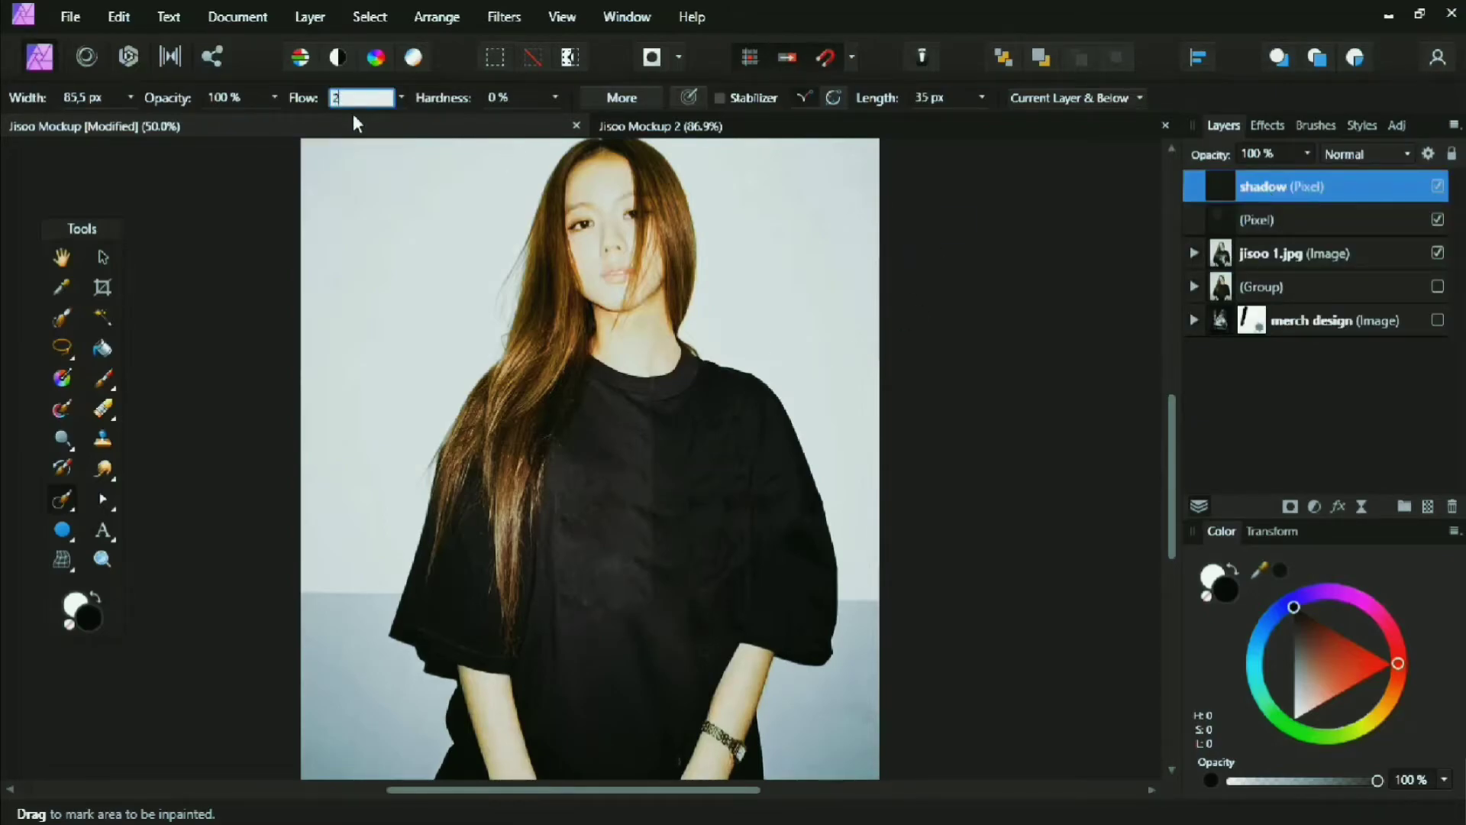
Set the brush to 20% flow and 40% opacity, then inpaint the central chest.
{"action": "type", "text": "20"}
{"action": "key", "text": "Return"}
{"action": "left_click", "coordinate": [233, 98]}
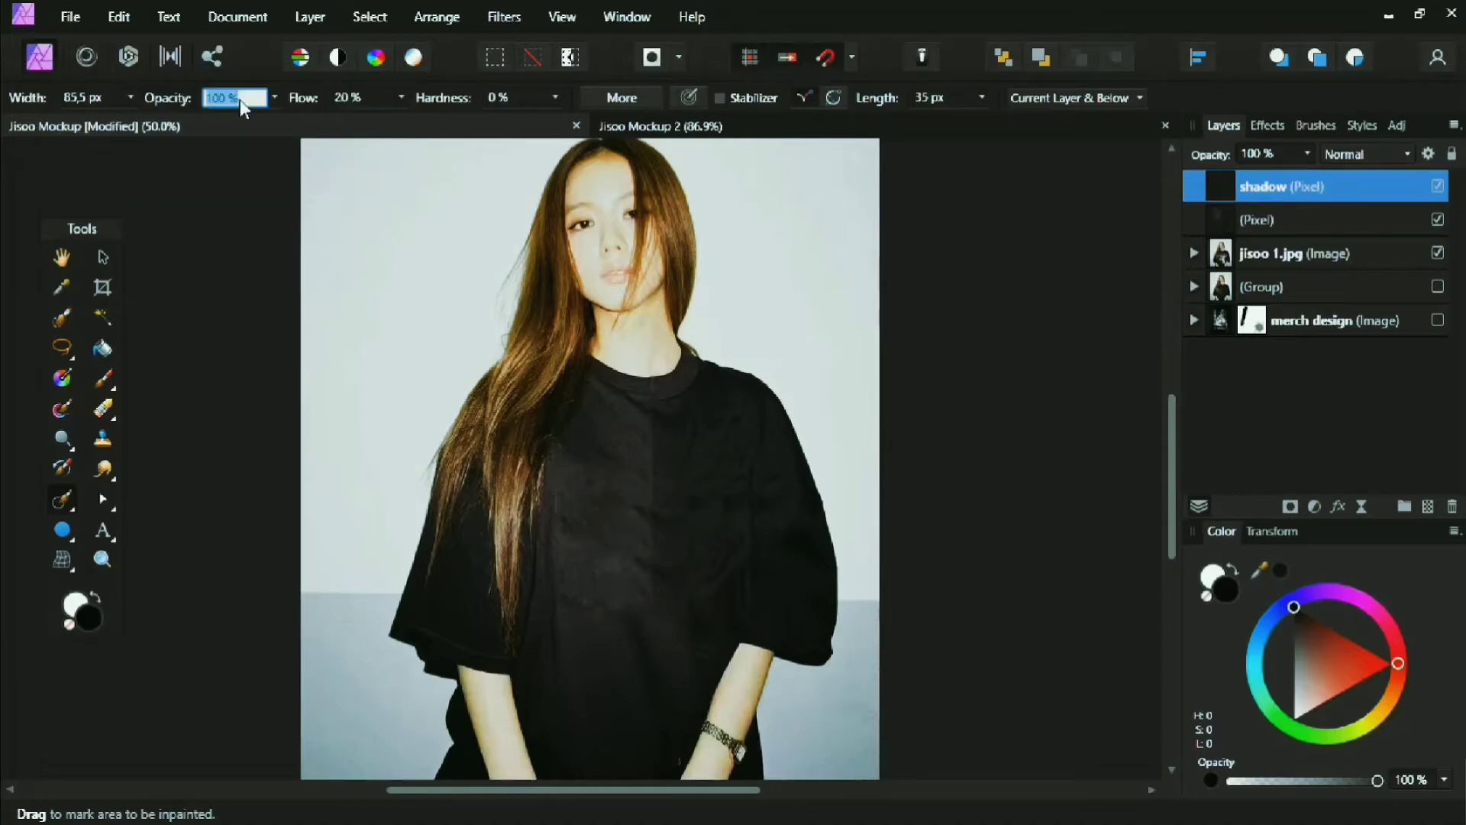
{"action": "type", "text": "0"}
{"action": "key", "text": "Return"}
{"action": "key", "text": "bracketright"}
{"action": "left_click_drag", "start_coordinate": [660, 471], "coordinate": [637, 534]}
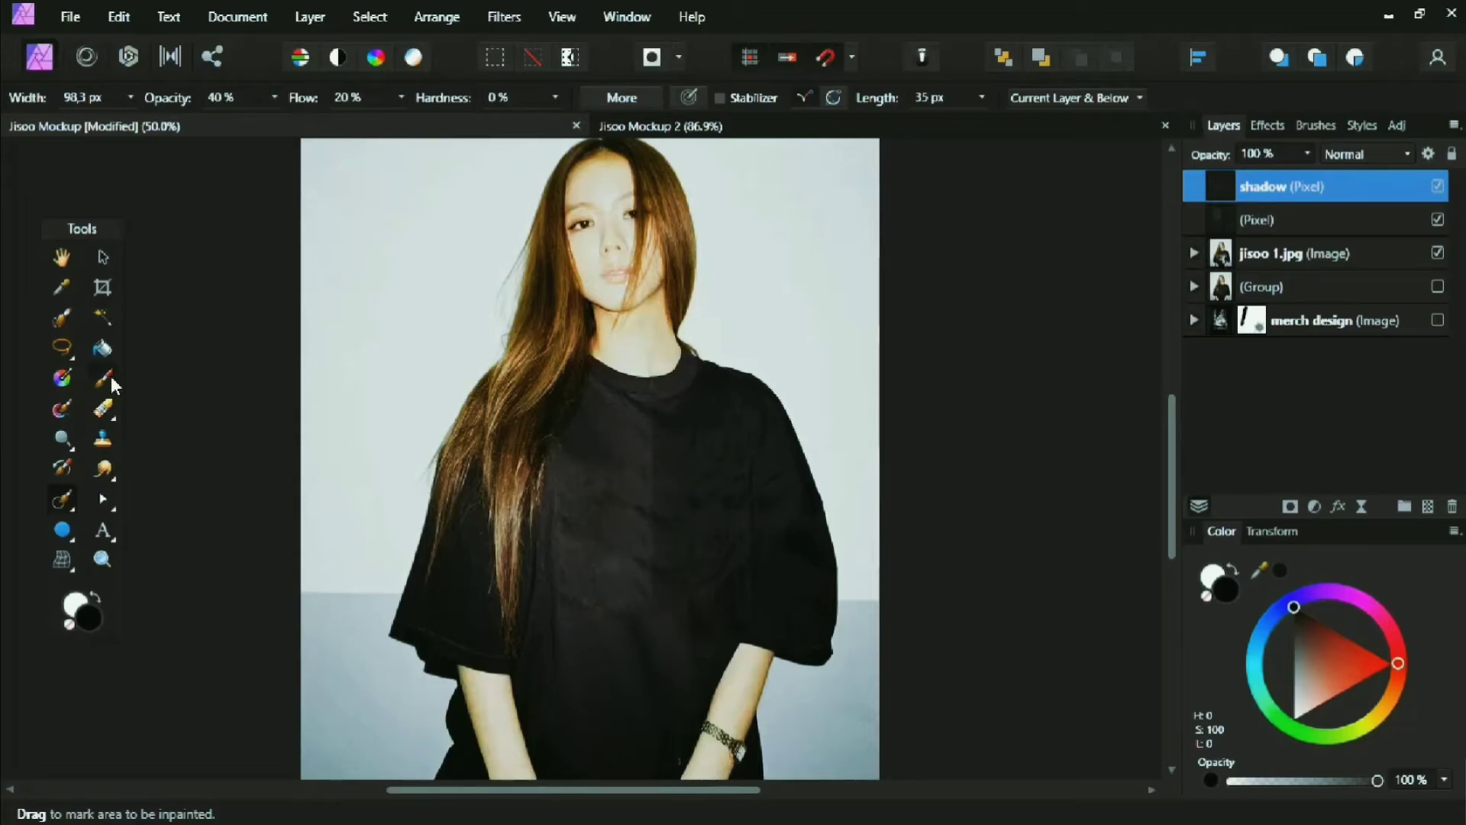
Switch to a large soft round Paint Brush at 20% flow and 40% opacity.
{"action": "key", "text": "b"}
{"action": "left_click", "coordinate": [1307, 125]}
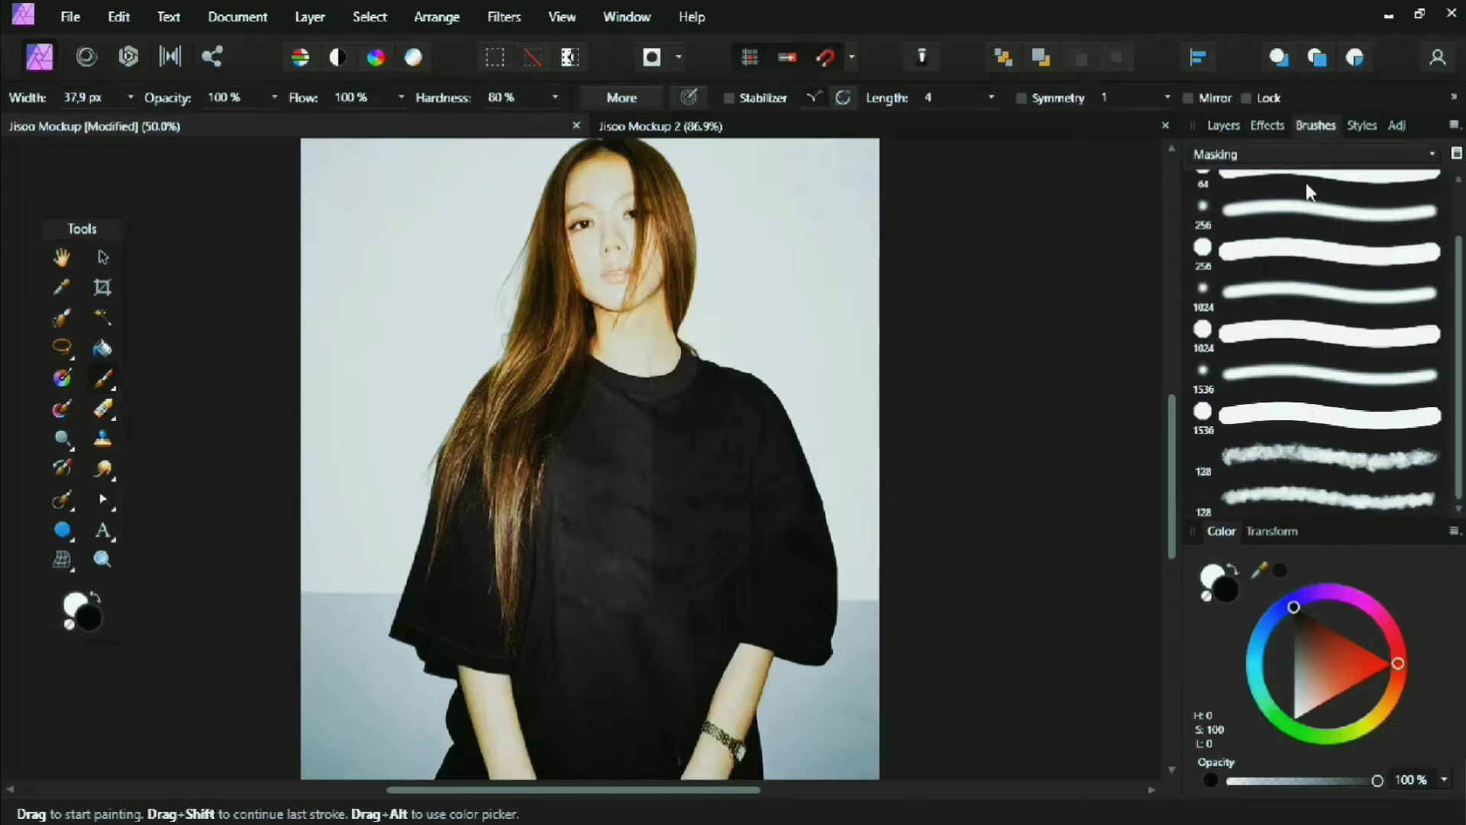
{"action": "left_click", "coordinate": [1250, 295]}
{"action": "left_click", "coordinate": [1220, 125]}
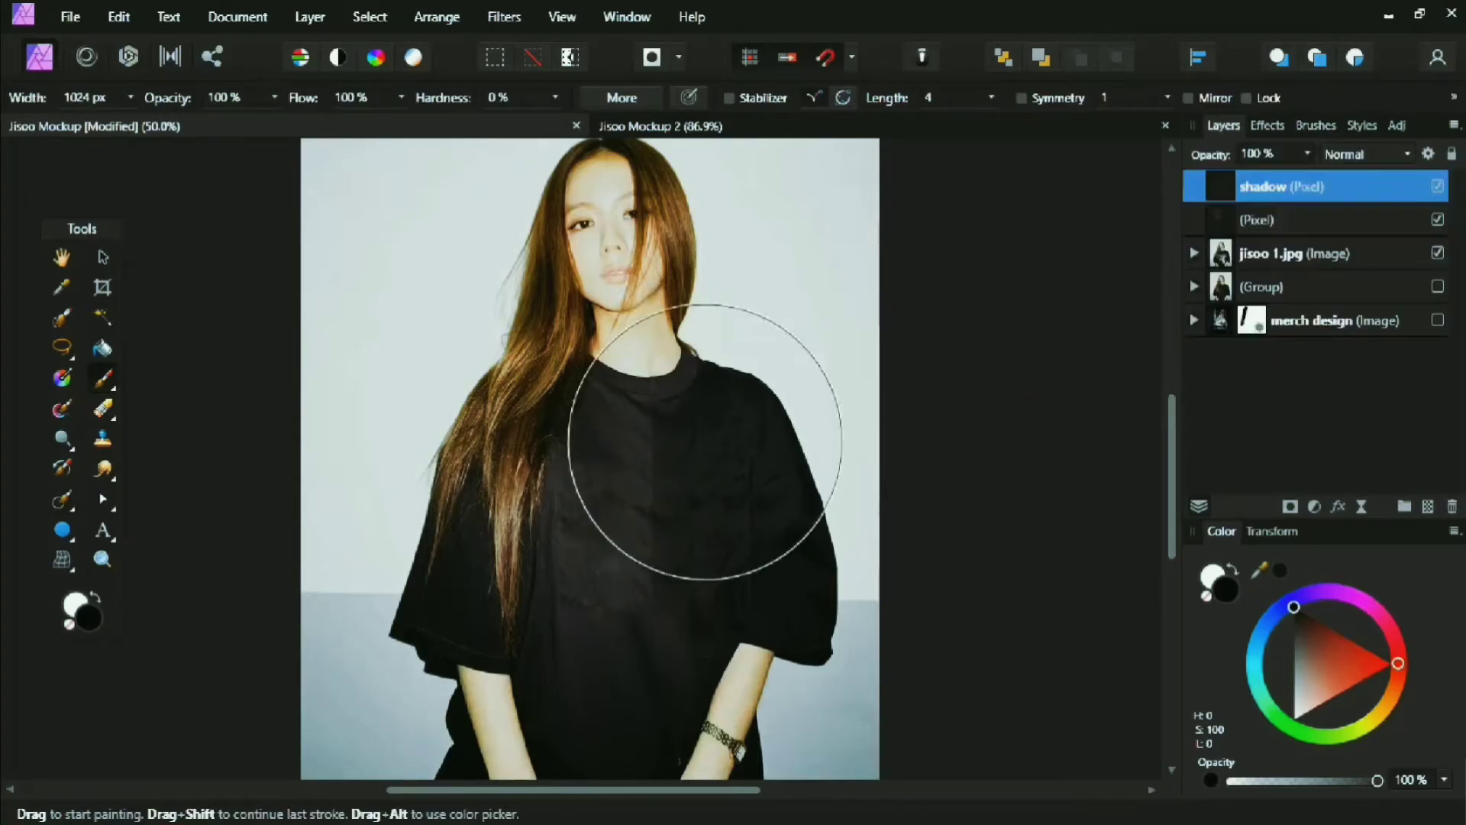
{"action": "key", "text": "bracketleft"}
{"action": "key", "text": "bracketleft"}
{"action": "key", "text": "bracketleft"}
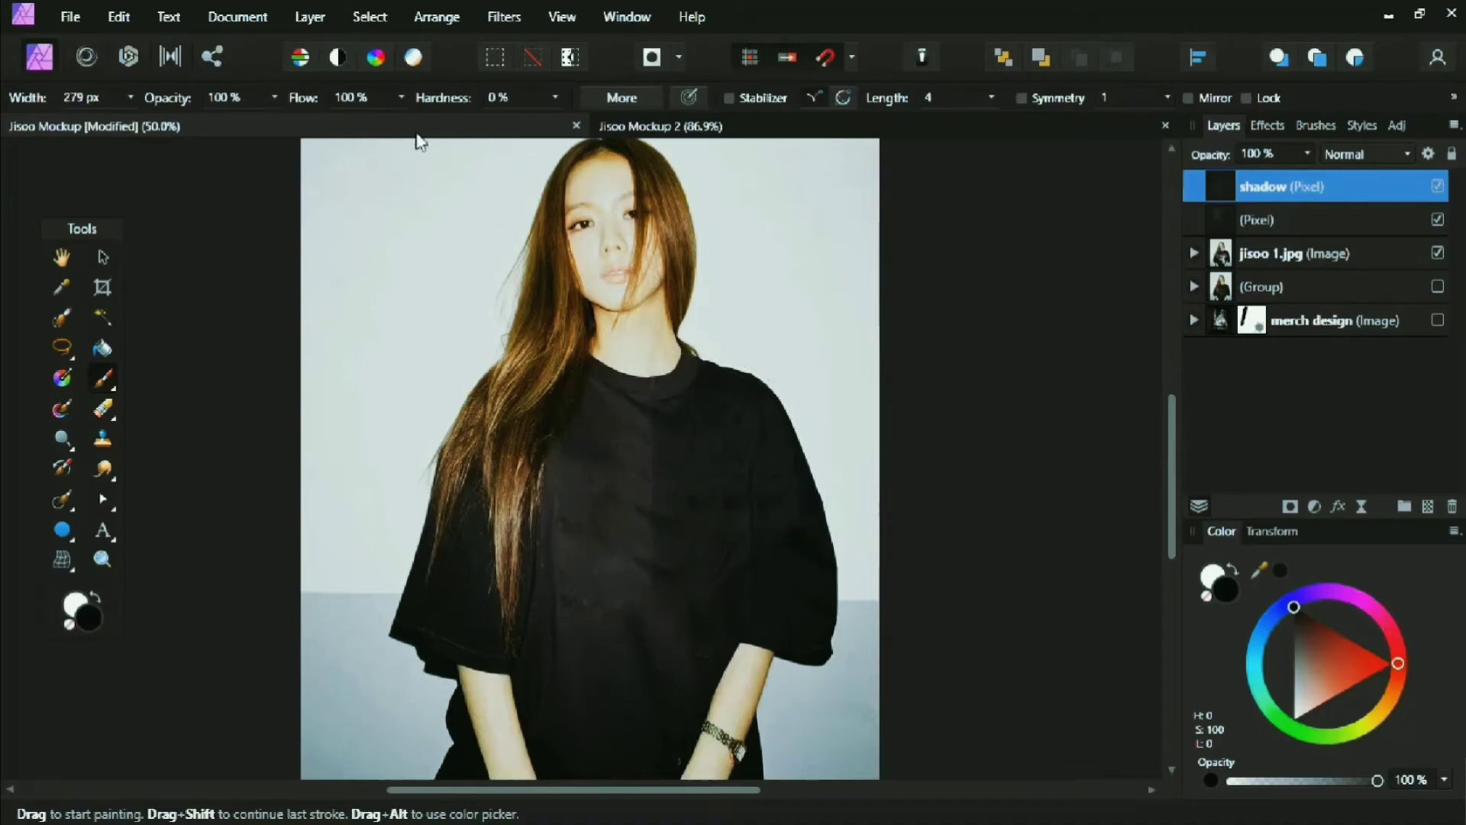
{"action": "left_click", "coordinate": [365, 98]}
{"action": "type", "text": "20"}
{"action": "key", "text": "Return"}
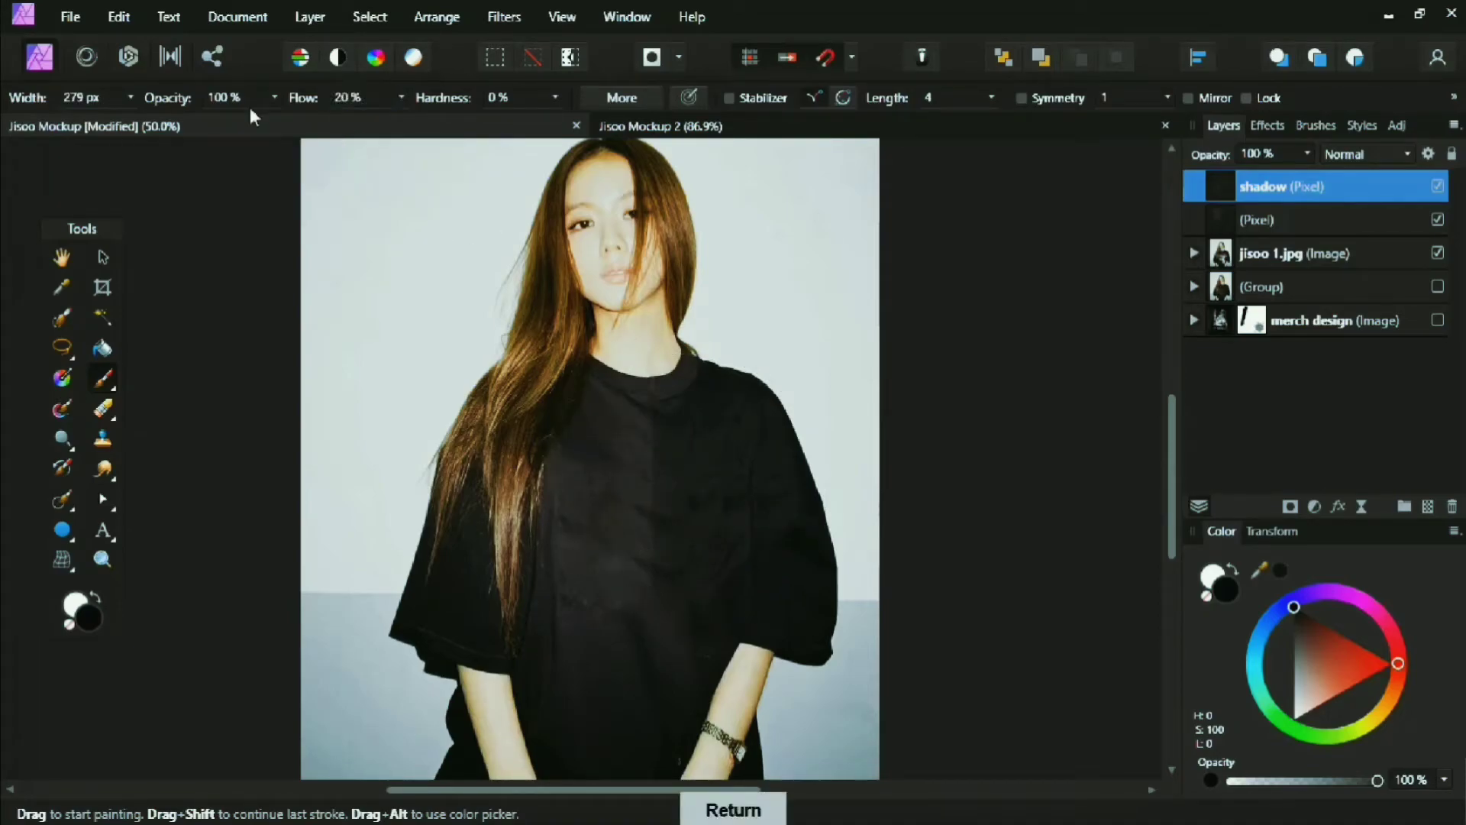
{"action": "left_click", "coordinate": [222, 97]}
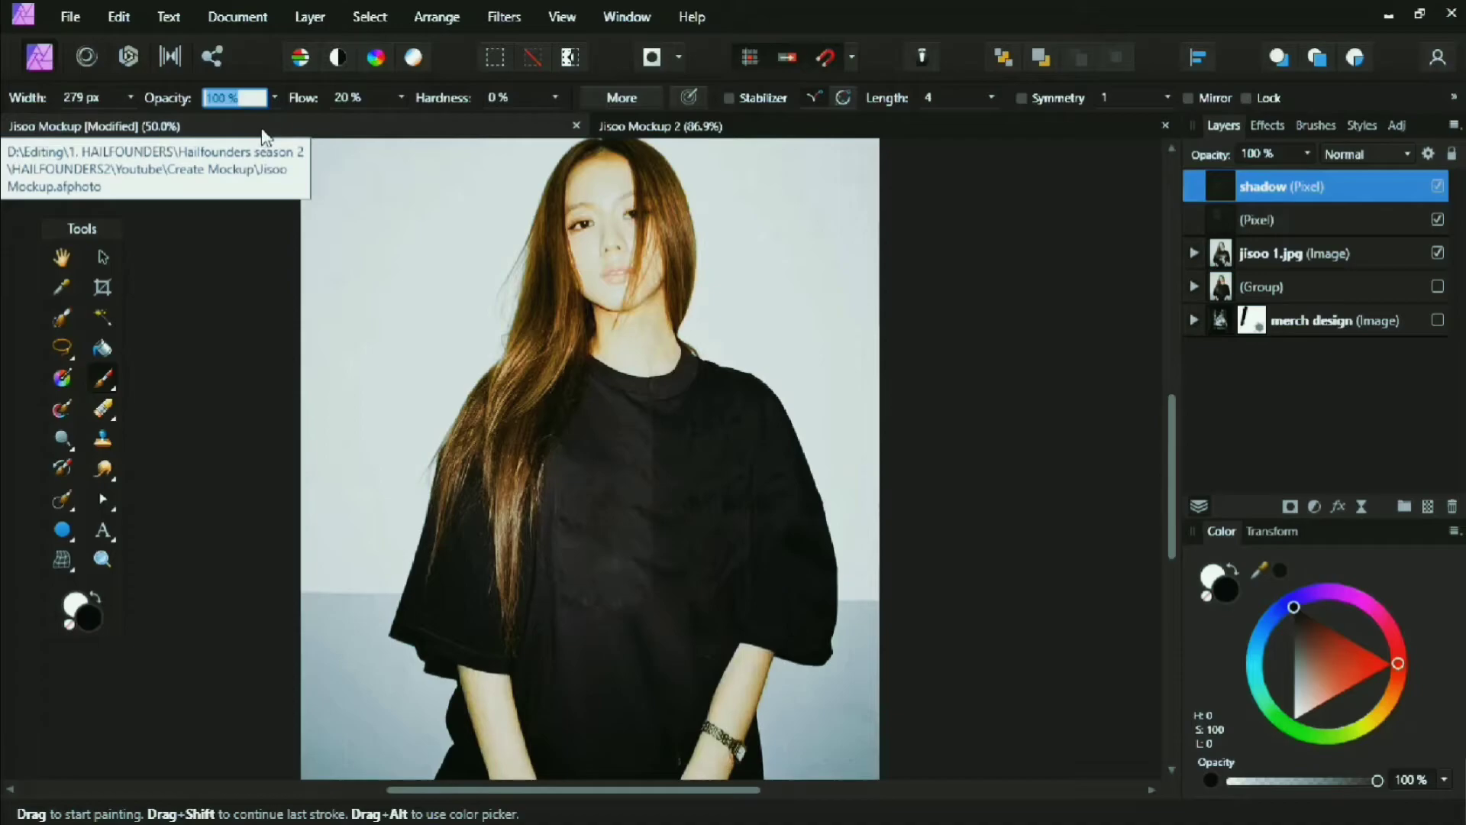
{"action": "type", "text": "40"}
{"action": "key", "text": "Return"}
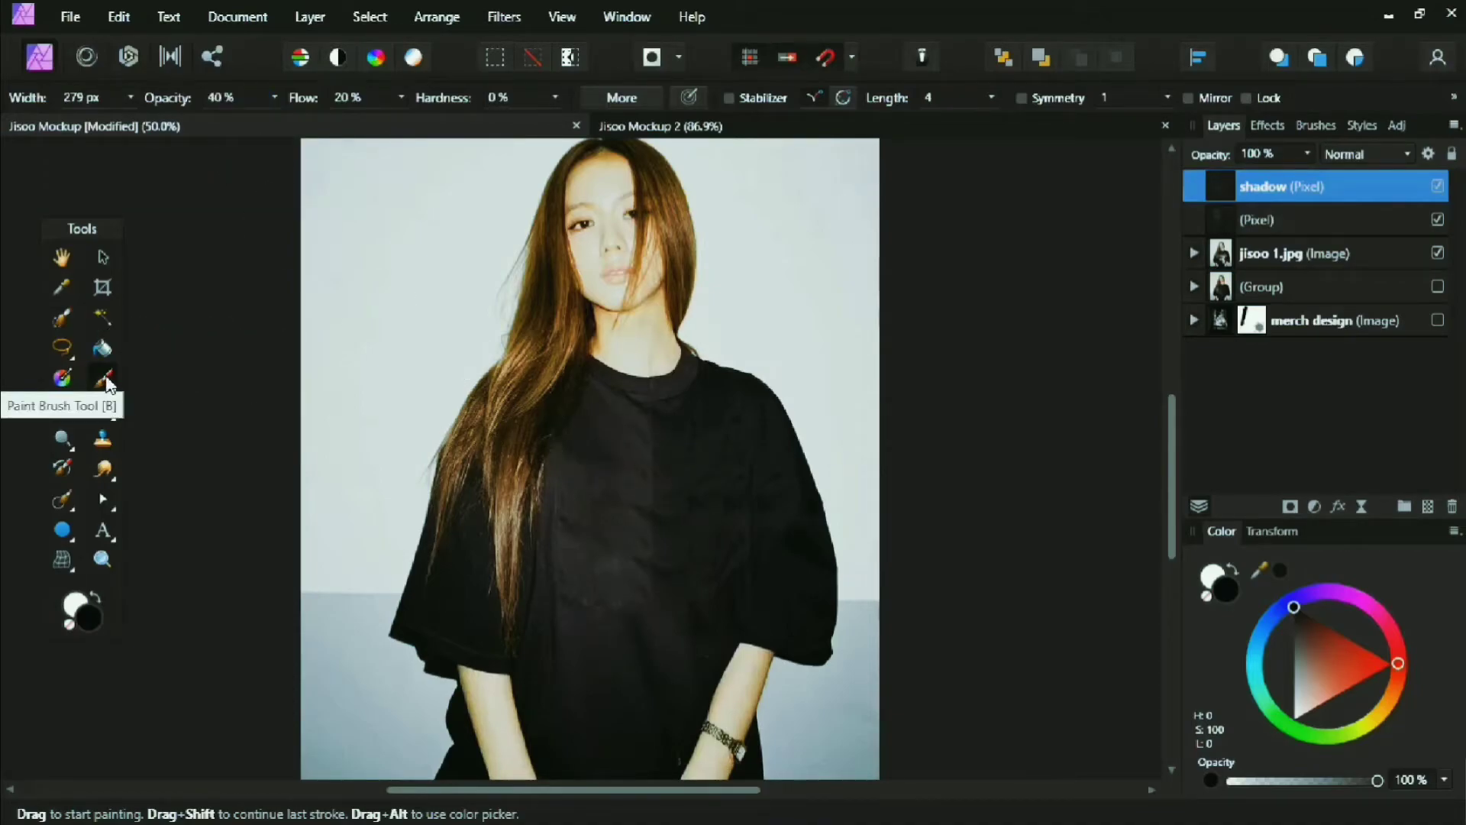
Shrink the brush to about 38 px and lower its opacity to 30%.
{"action": "key", "text": "bracketleft"}
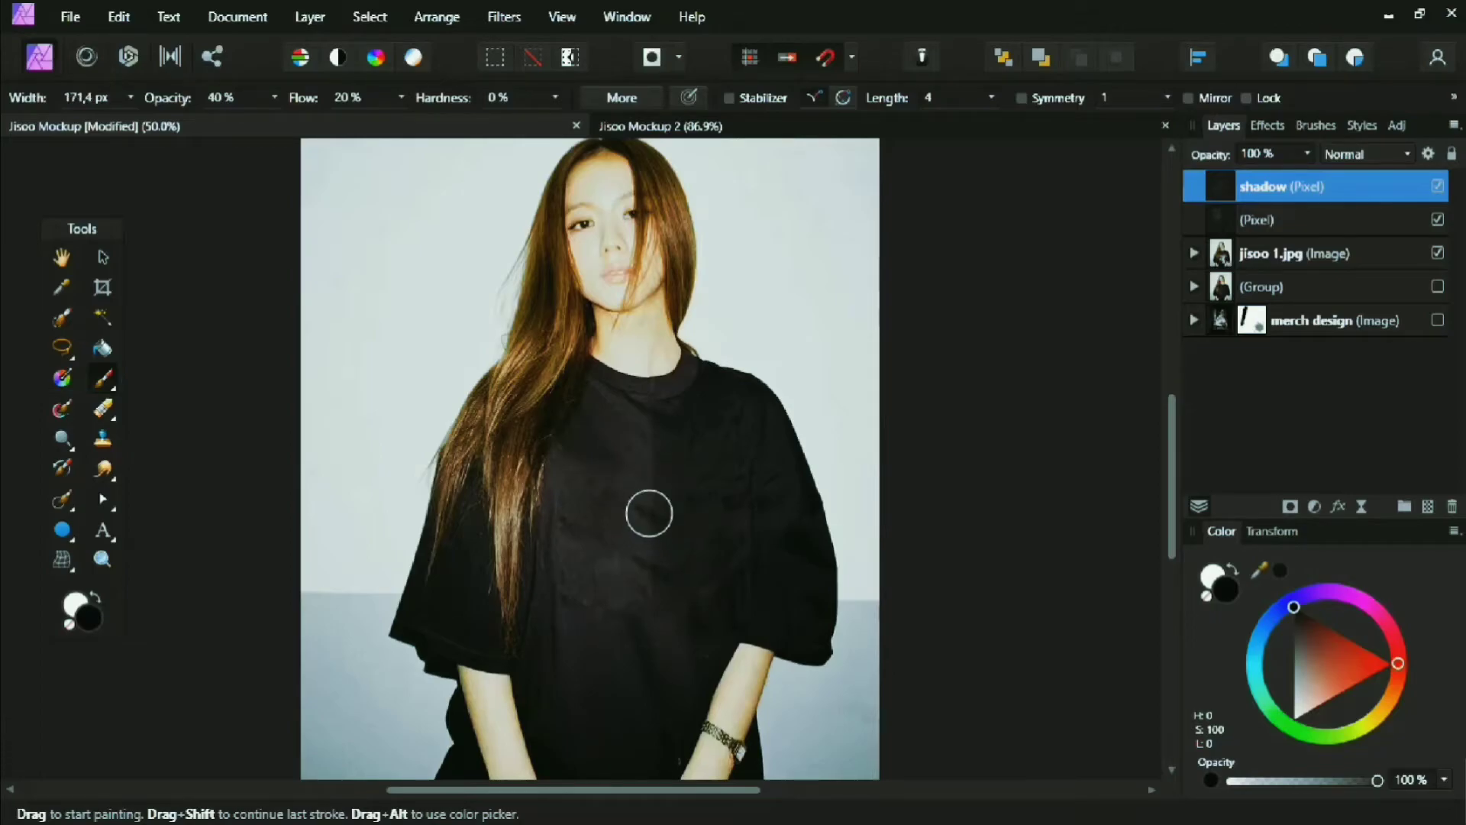
{"action": "key", "text": "bracketleft"}
{"action": "key", "text": "bracketleft"}
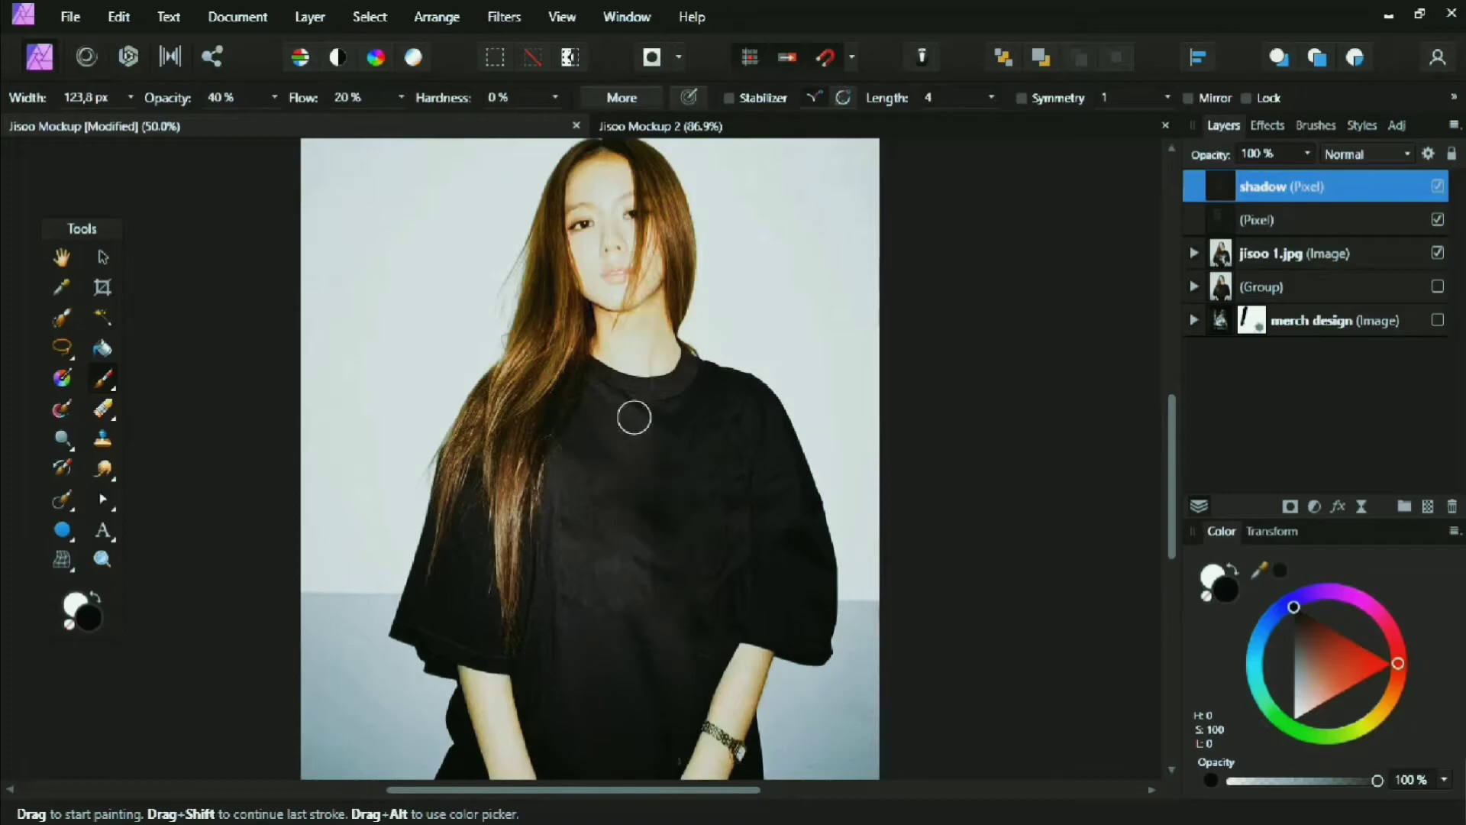
{"action": "key", "text": "bracketleft"}
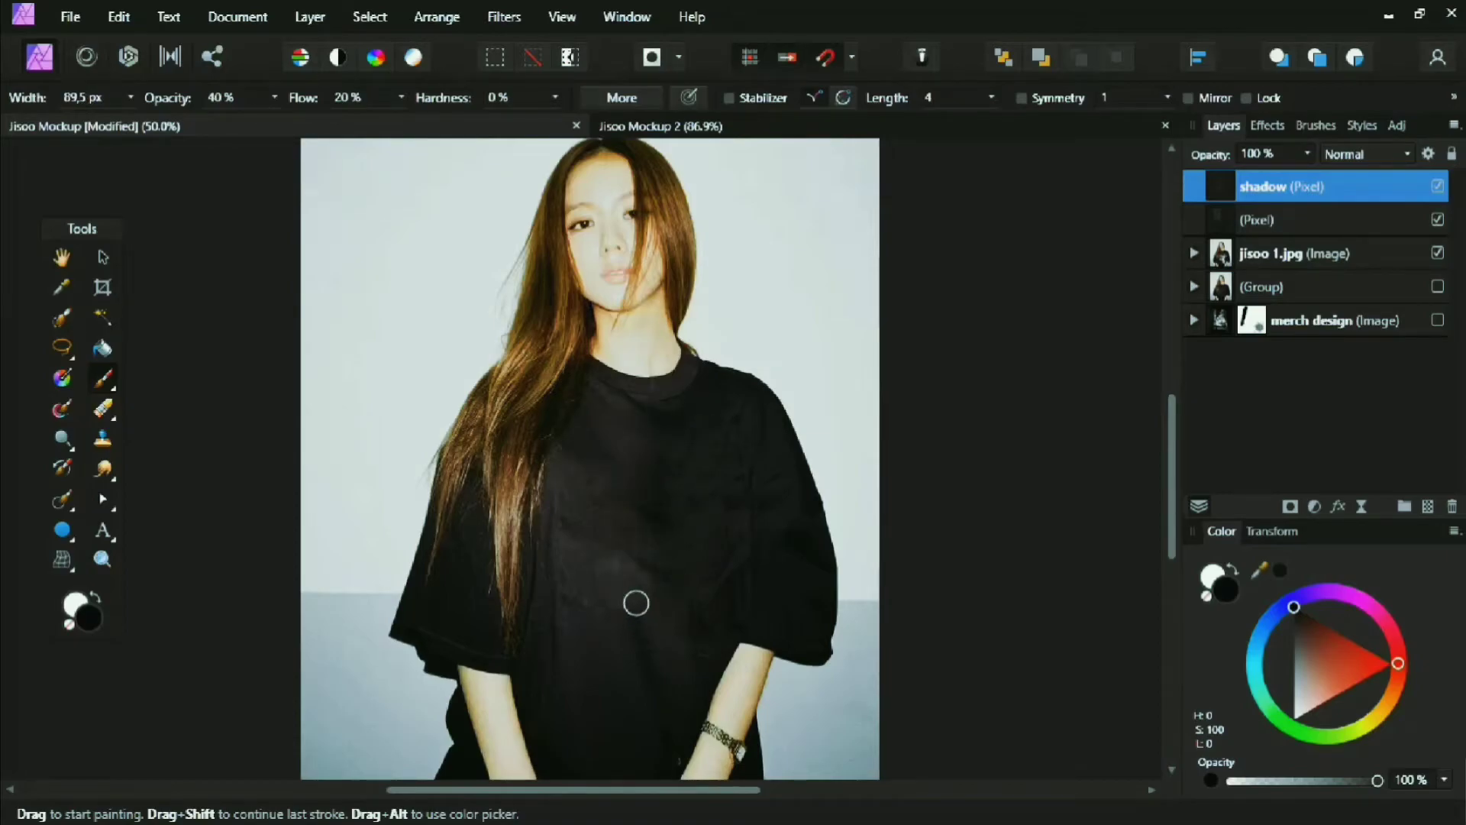
{"action": "key", "text": "bracketleft"}
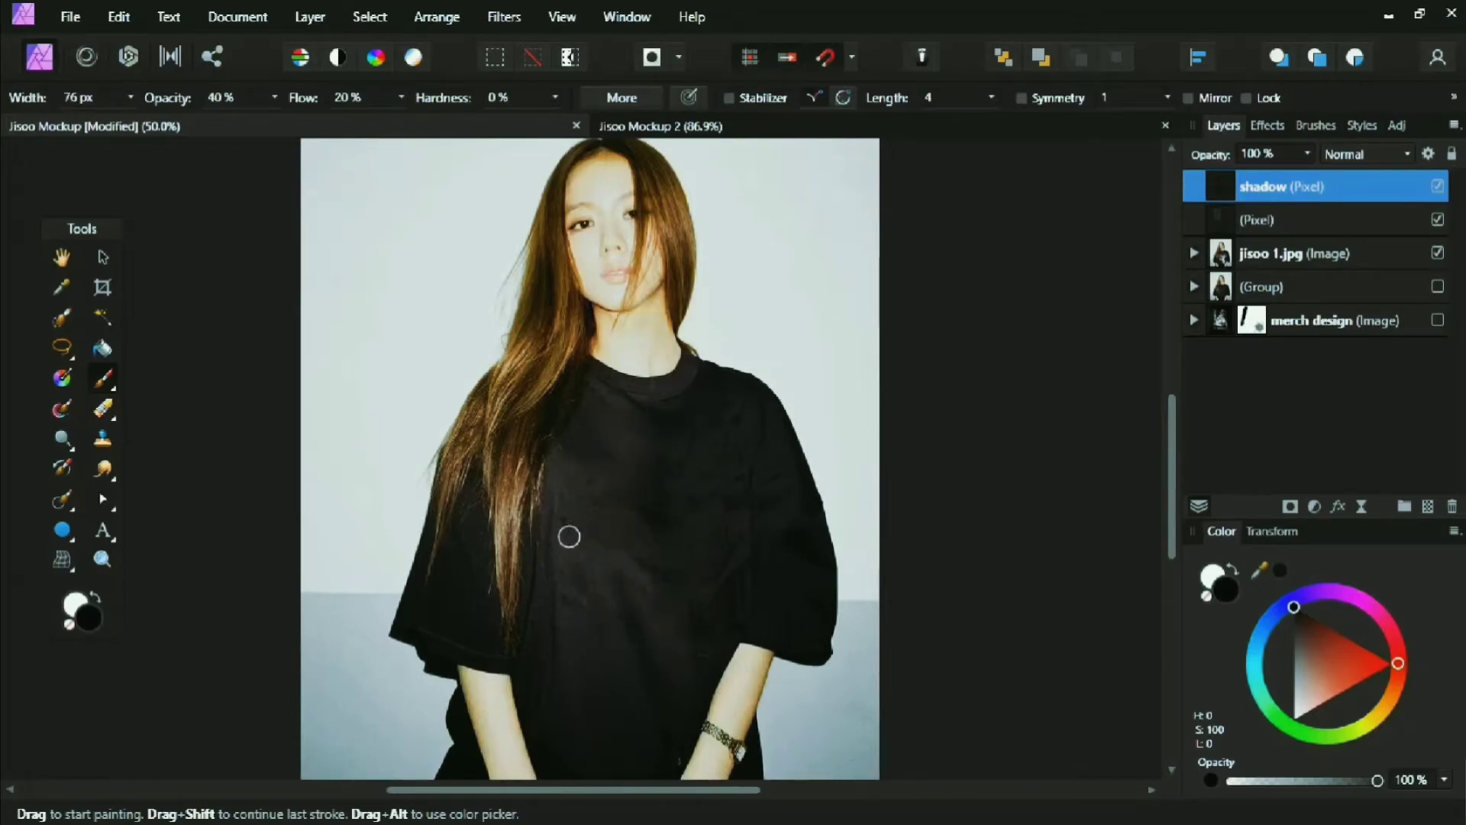
{"action": "key", "text": "bracketleft"}
{"action": "key", "text": "bracketleft"}
{"action": "key", "text": "bracketleft"}
{"action": "key", "text": "bracketright"}
{"action": "key", "text": "bracketright"}
{"action": "key", "text": "bracketright"}
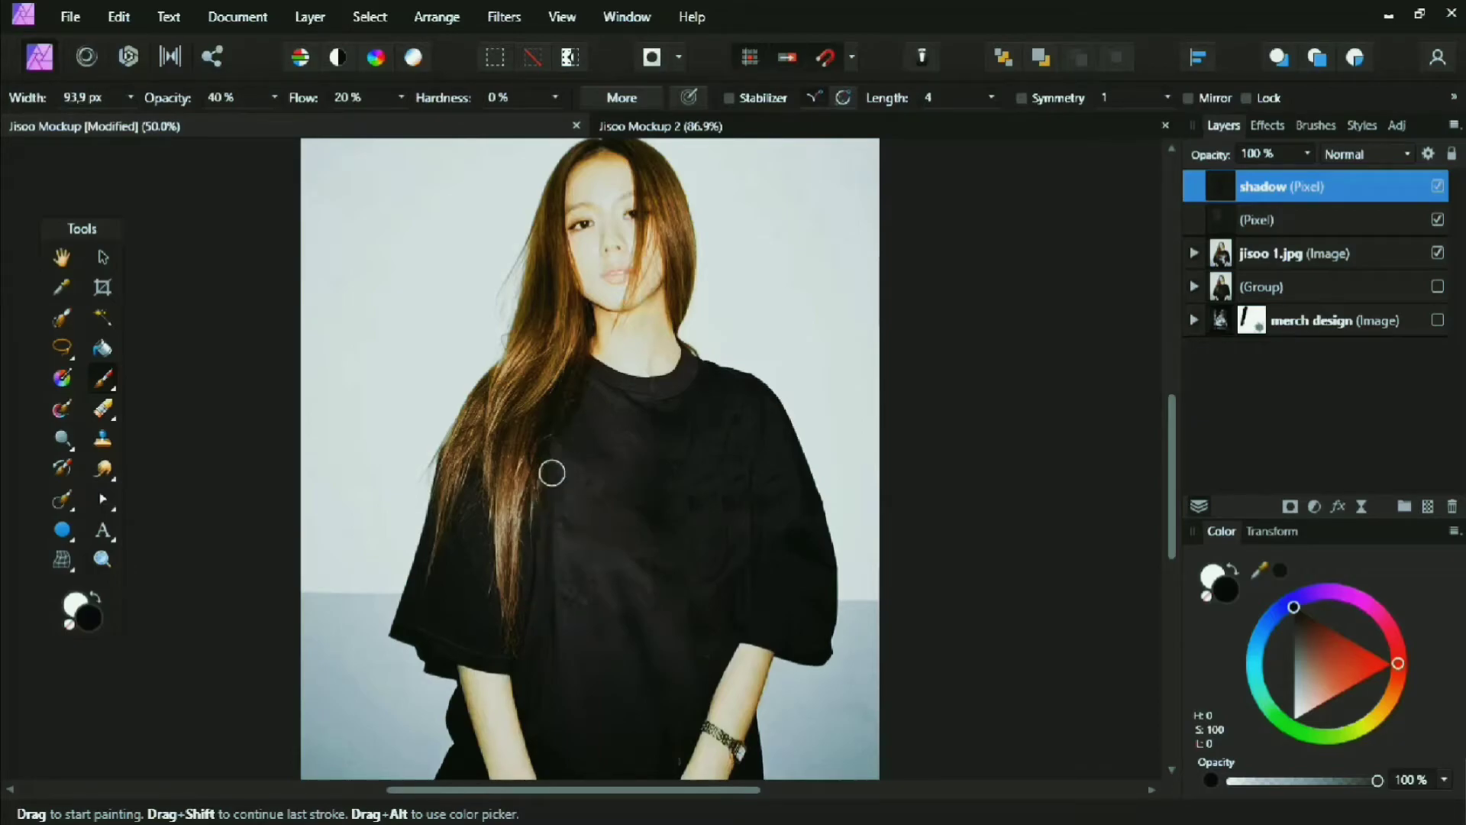
{"action": "key", "text": "bracketleft"}
{"action": "key", "text": "bracketleft"}
{"action": "key", "text": "bracketleft"}
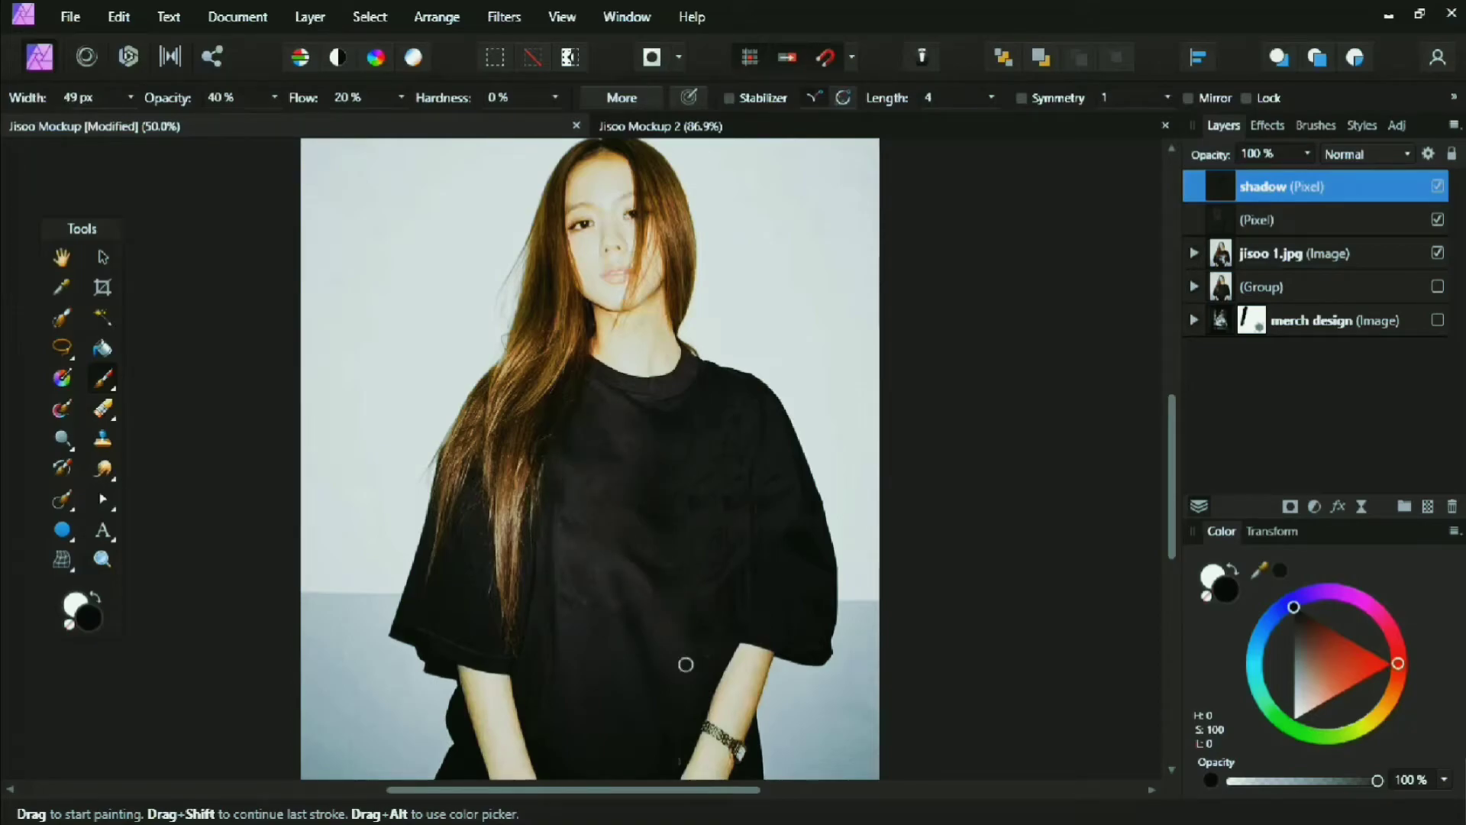
{"action": "key", "text": "bracketright"}
{"action": "left_click", "coordinate": [221, 97]}
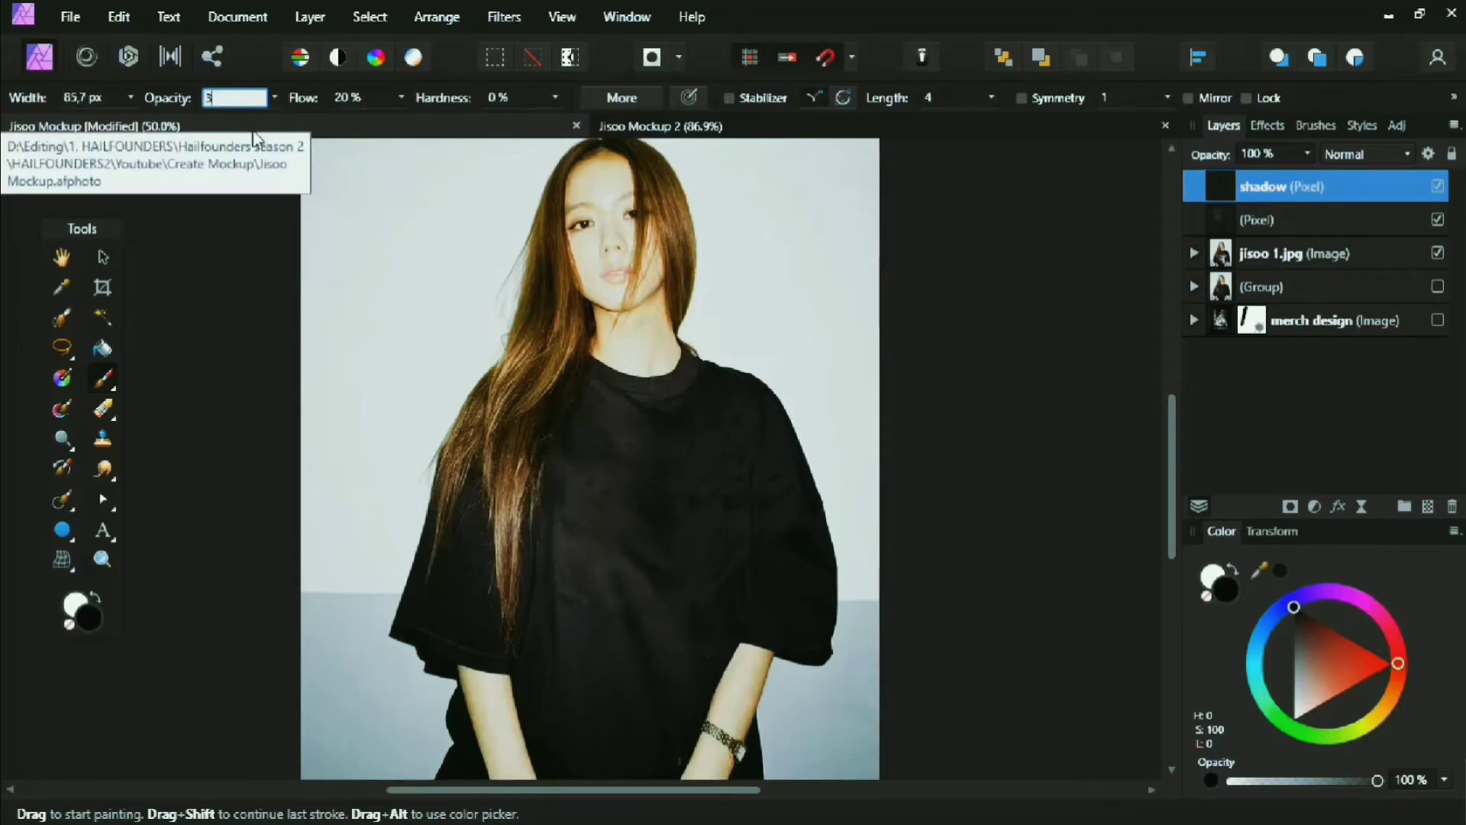
{"action": "type", "text": "30"}
{"action": "key", "text": "Return"}
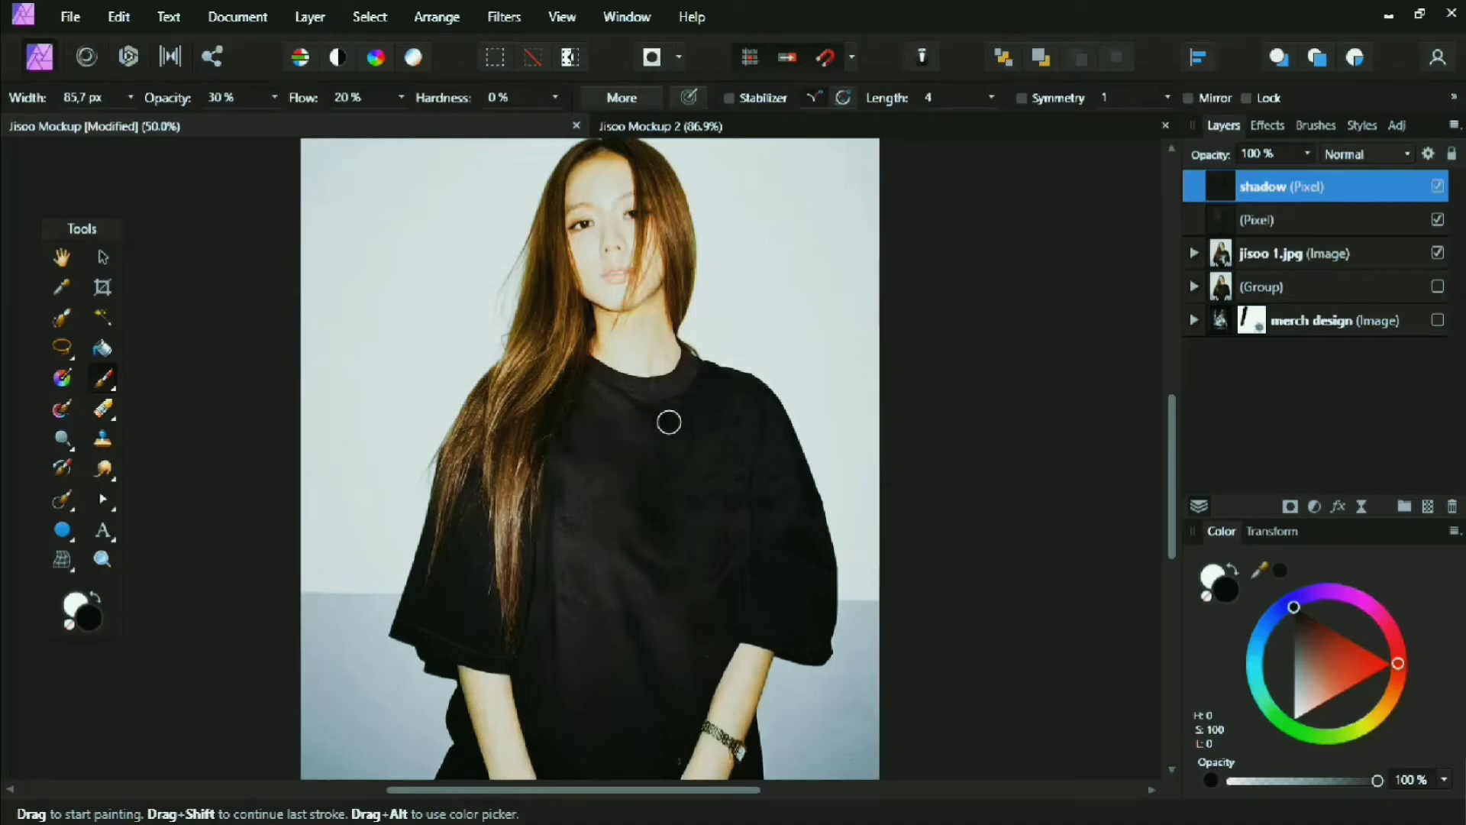
{"action": "key", "text": "bracketleft"}
{"action": "key", "text": "bracketleft"}
{"action": "key", "text": "bracketleft"}
{"action": "key", "text": "bracketright"}
Sample the shirt's dark grey-magenta and near-black as paint colours for the shadows.
{"action": "left_click_drag", "start_coordinate": [590, 520], "coordinate": [593, 533]}
{"action": "left_click", "coordinate": [1282, 572]}
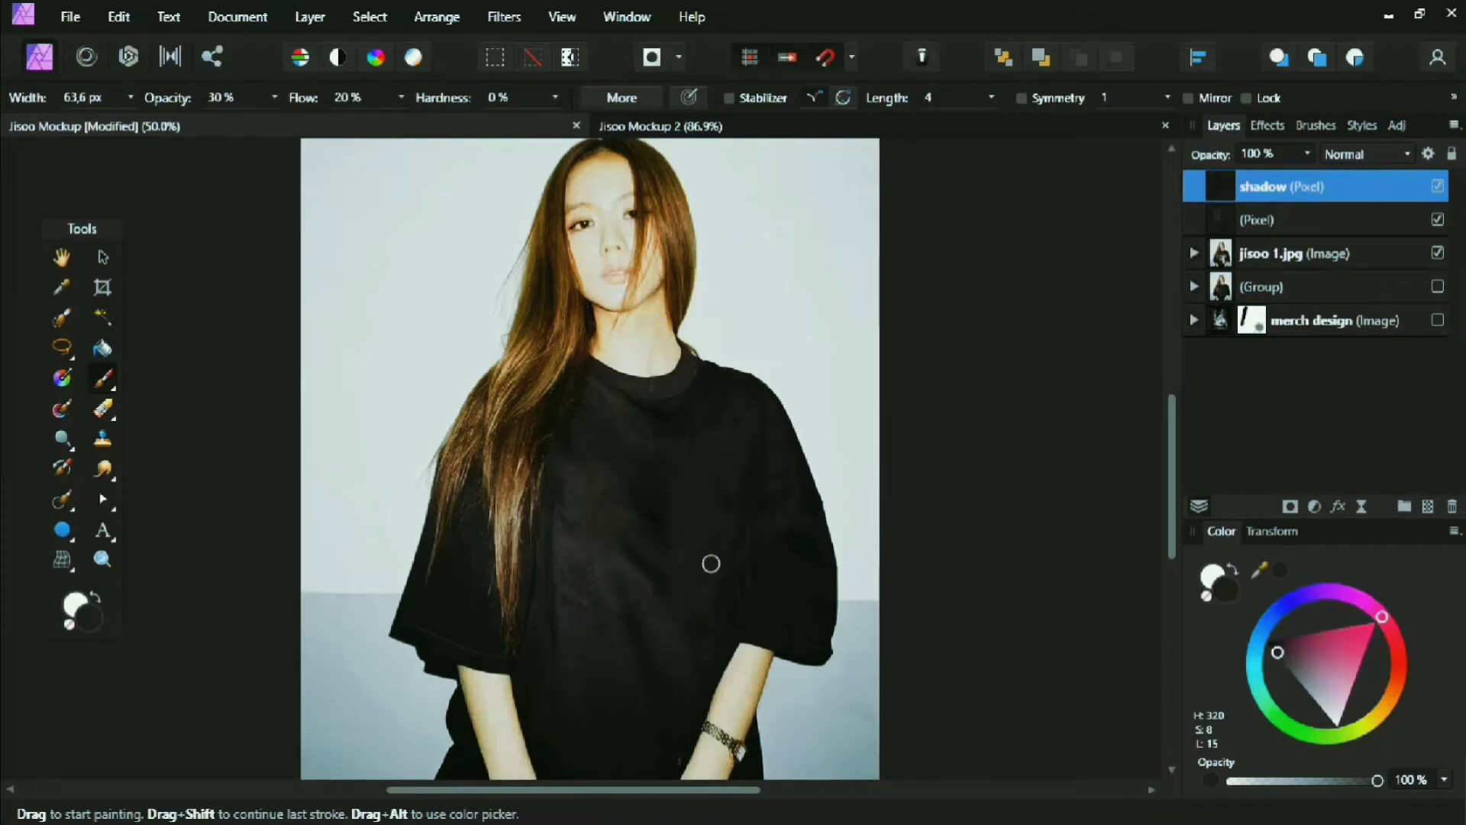
{"action": "key", "text": "bracketright"}
{"action": "key", "text": "bracketleft"}
{"action": "left_click", "coordinate": [657, 525], "text": "alt"}
{"action": "key", "text": "bracketright"}
{"action": "key", "text": "bracketleft"}
{"action": "key", "text": "bracketleft"}
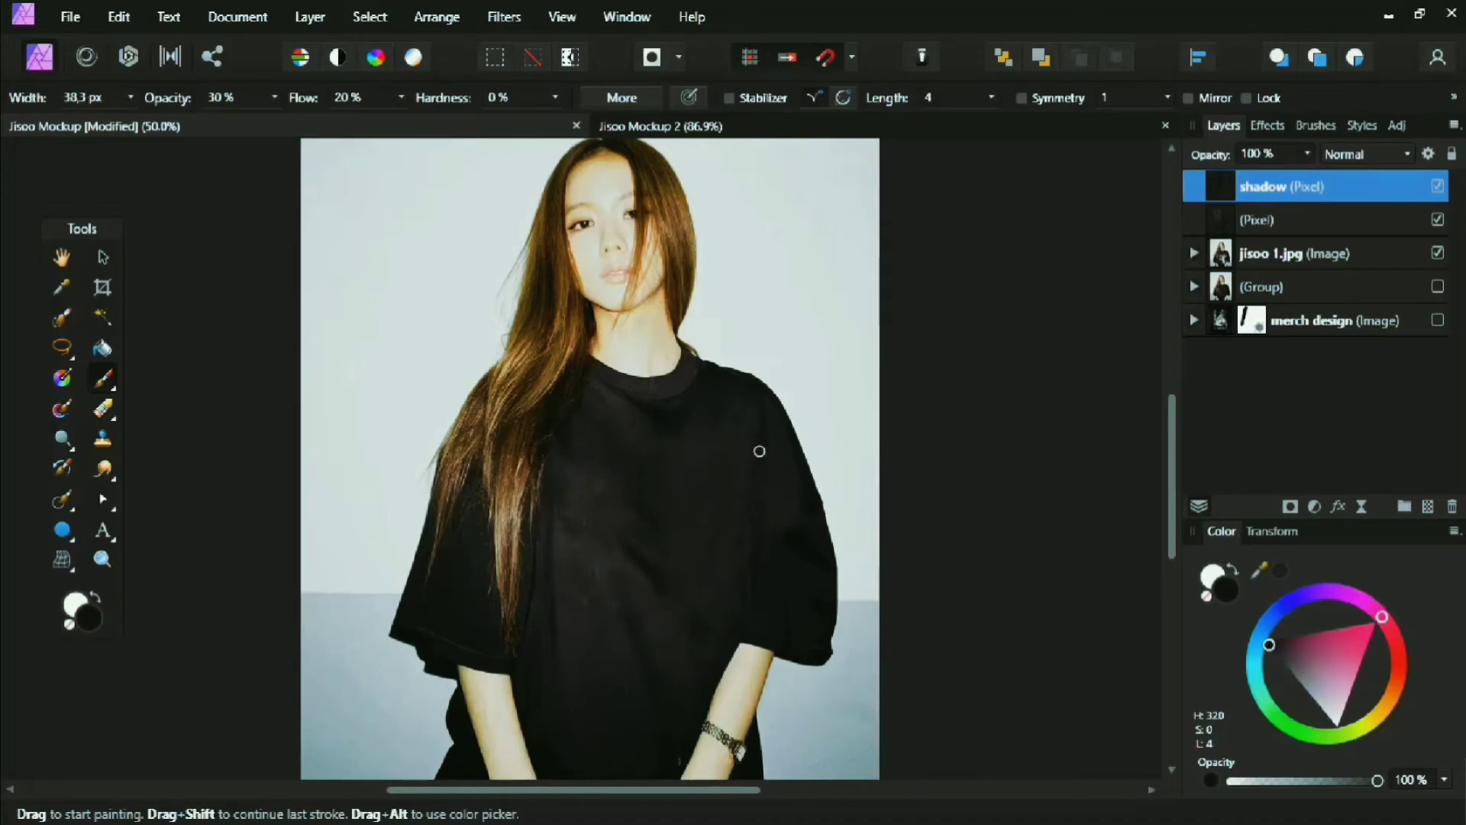
{"action": "key", "text": "bracketright"}
{"action": "key", "text": "bracketright"}
Select jisoo 1.jpg through shadow in the Layers panel and group them with Ctrl+G.
{"action": "key", "text": "v"}
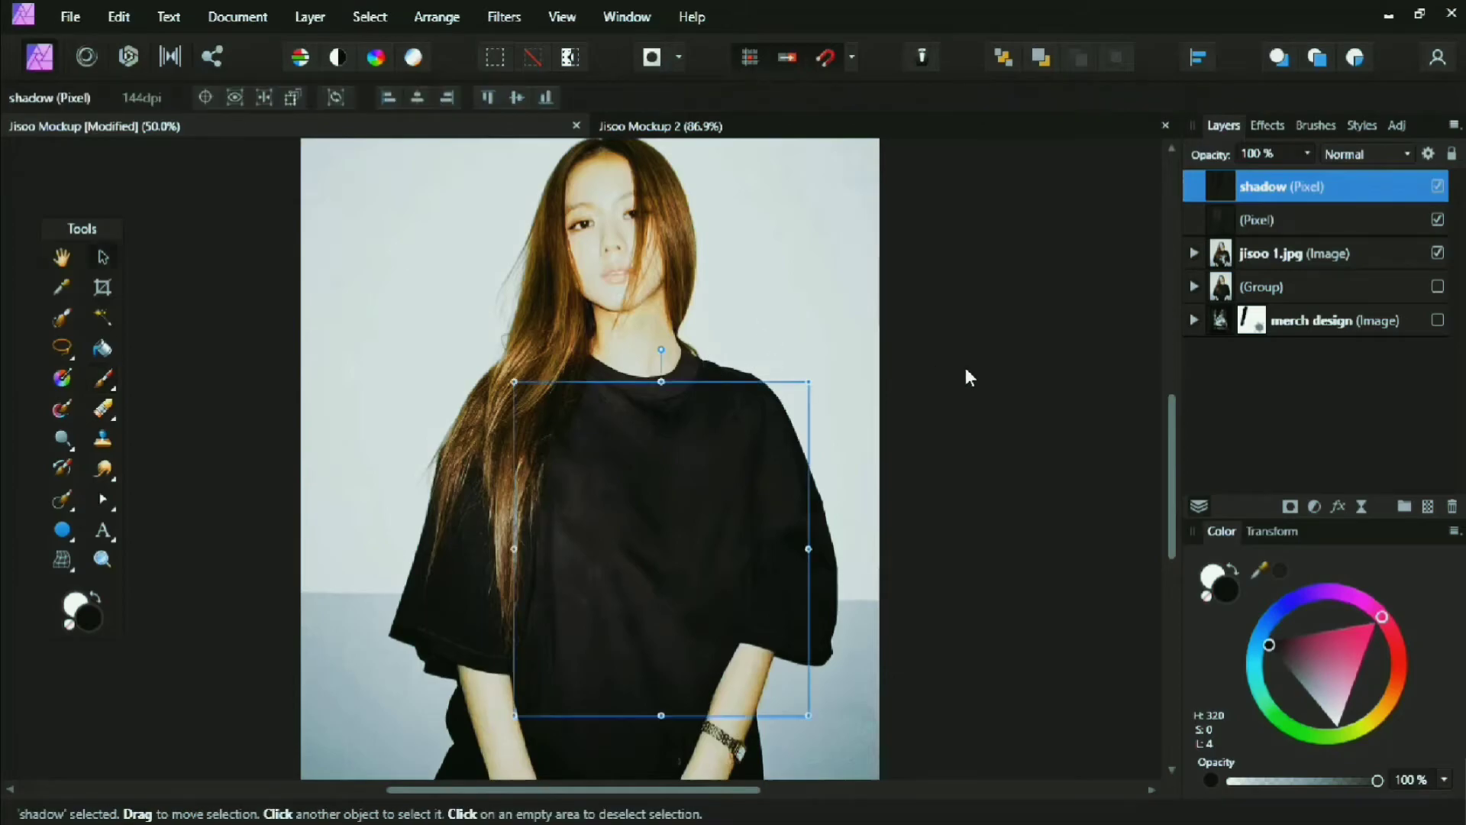
{"action": "left_click", "coordinate": [964, 364]}
{"action": "key", "text": "ctrl+minus"}
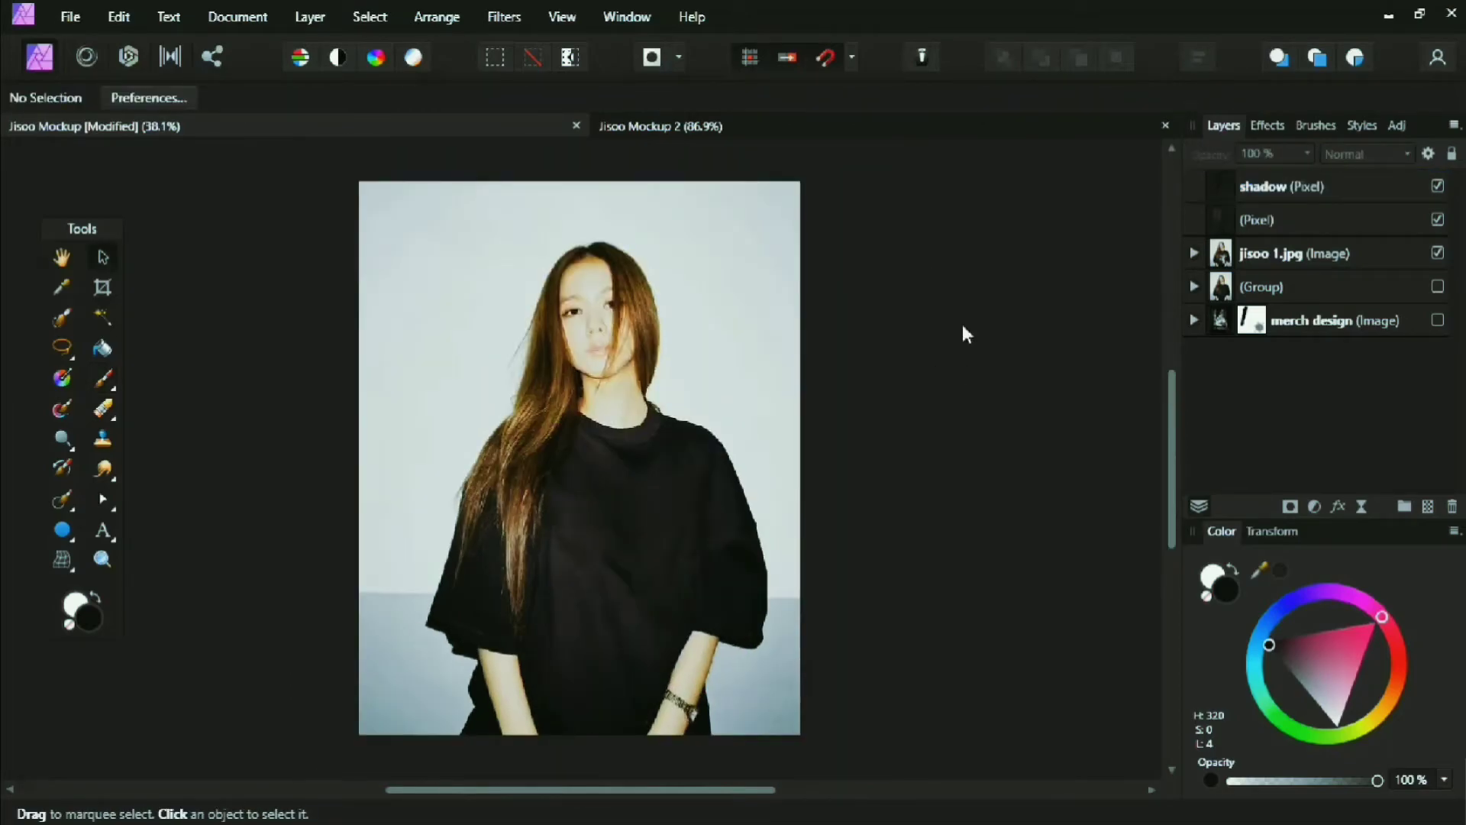
{"action": "left_click_drag", "start_coordinate": [915, 393], "coordinate": [934, 389]}
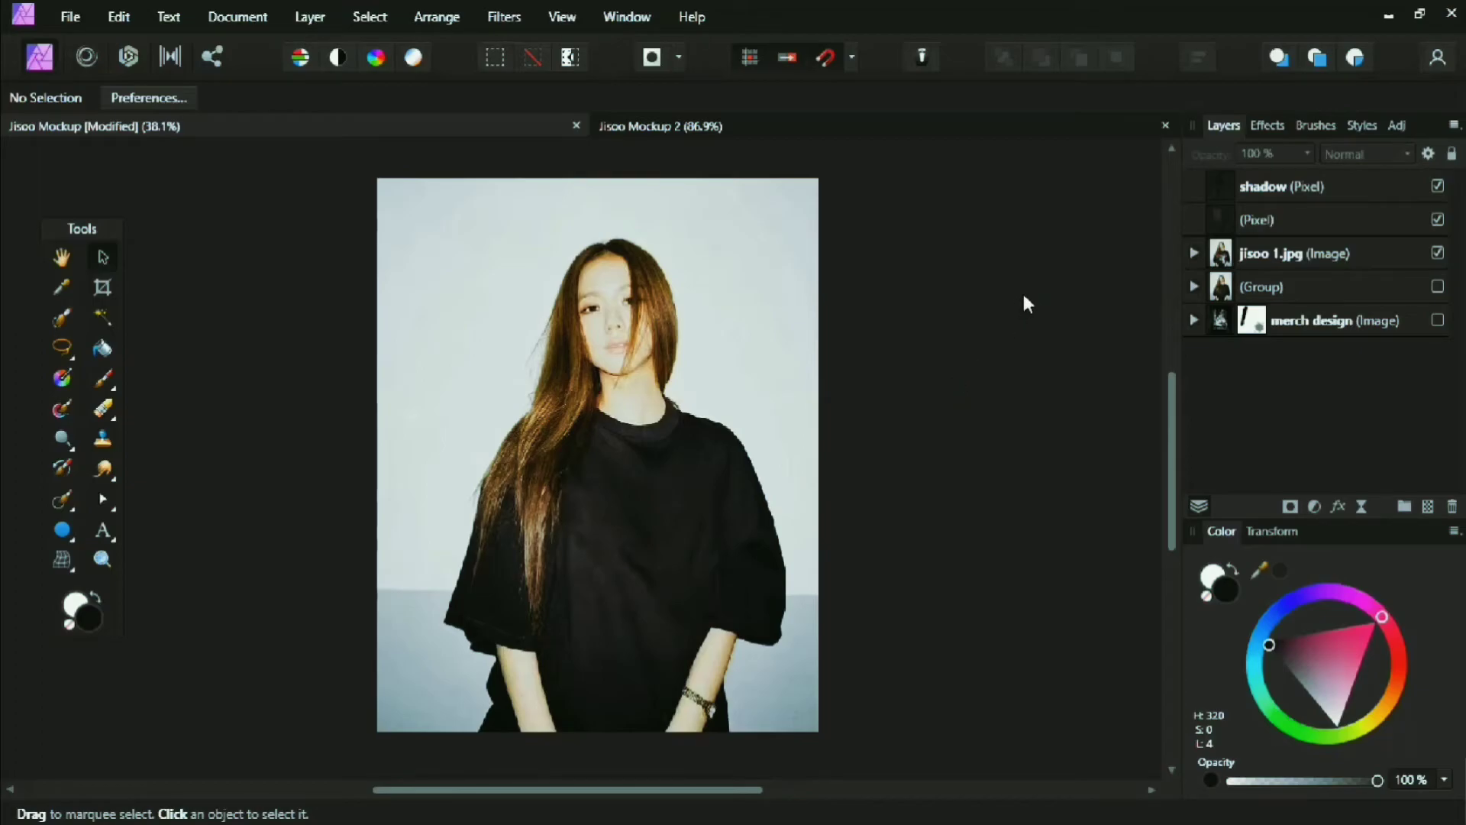
{"action": "left_click", "coordinate": [1298, 253]}
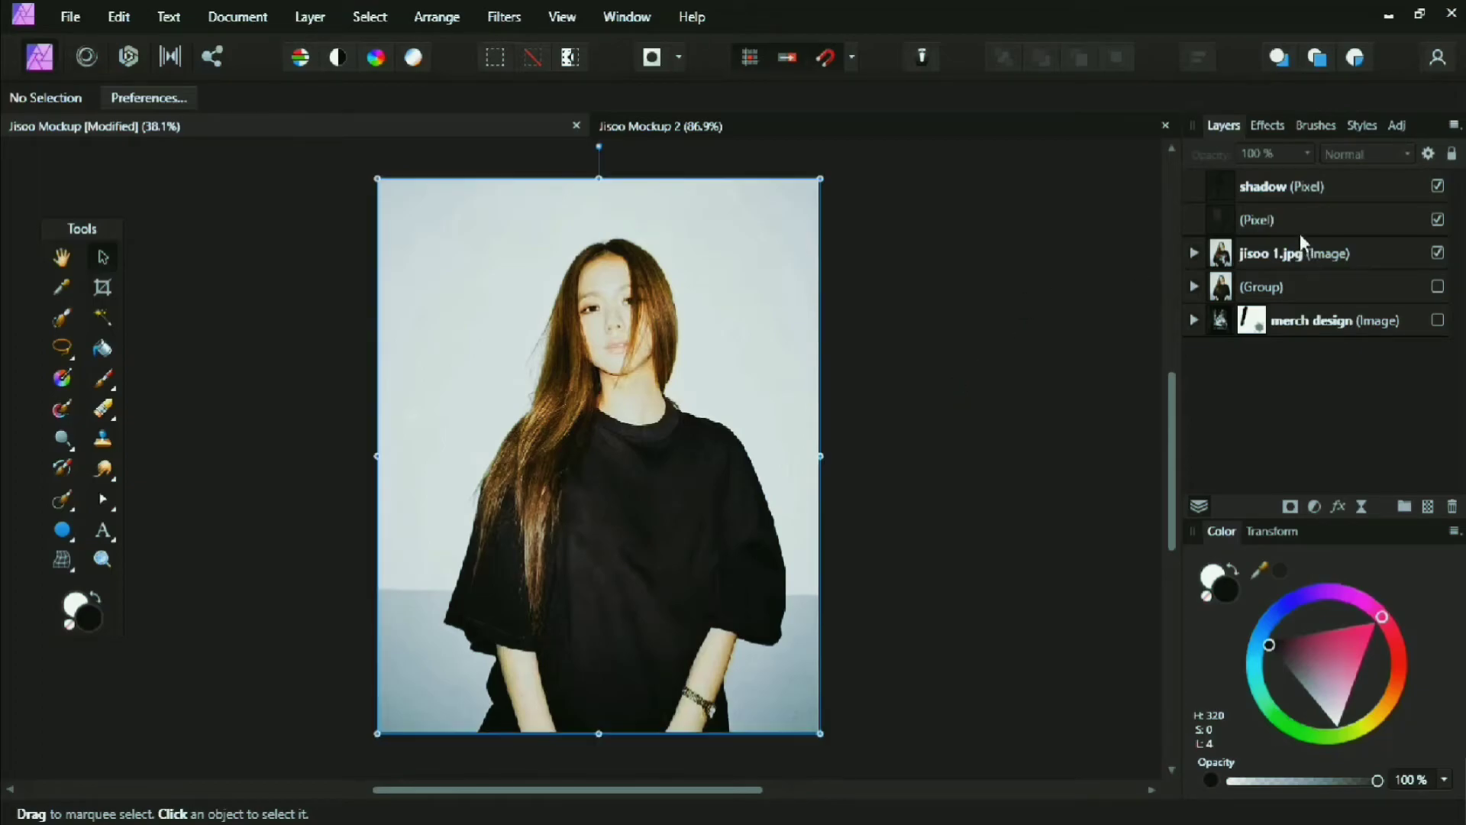
{"action": "left_click", "coordinate": [1347, 186], "text": "shift"}
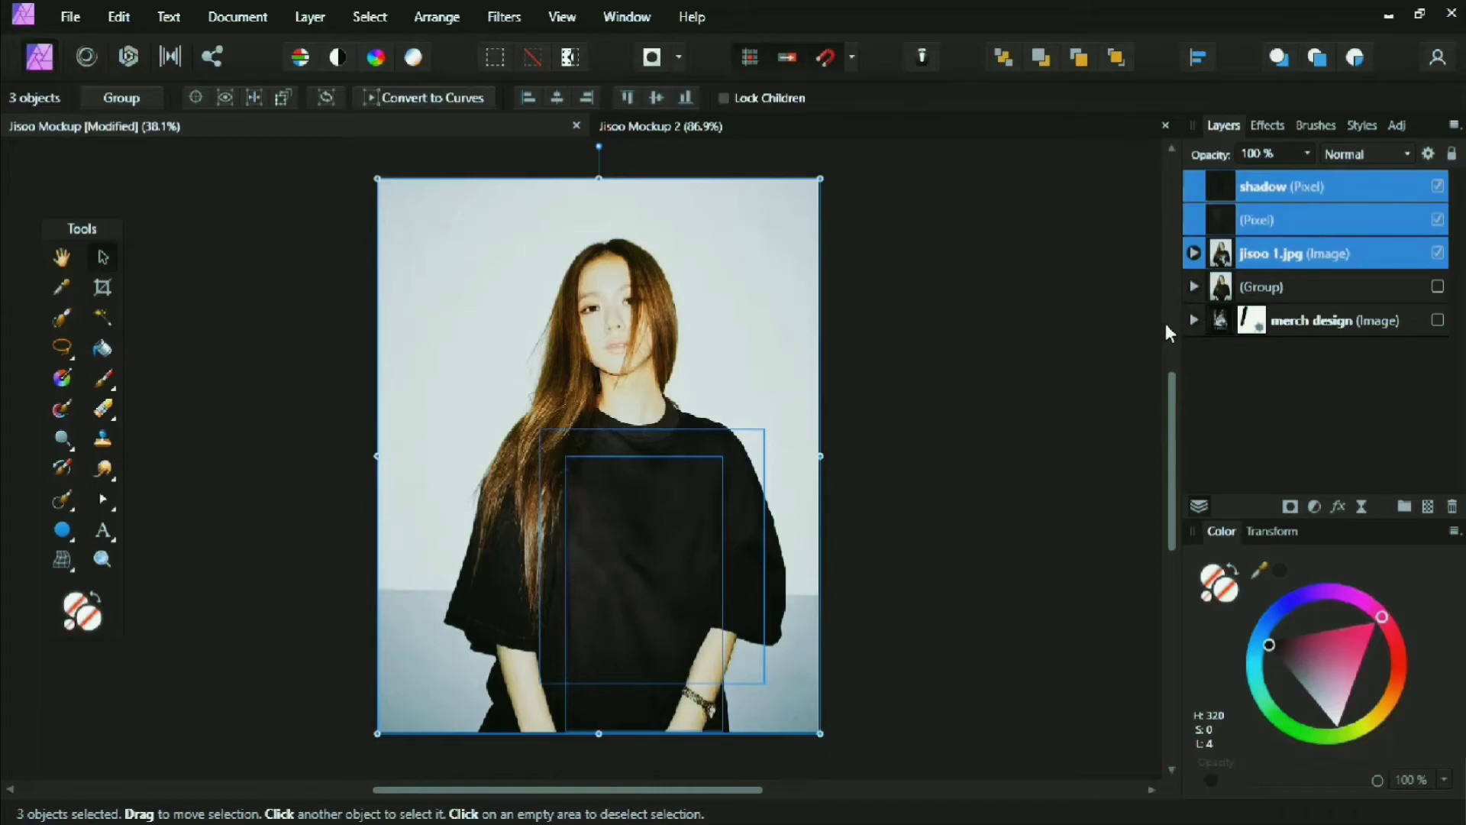
{"action": "key", "text": "ctrl+g"}
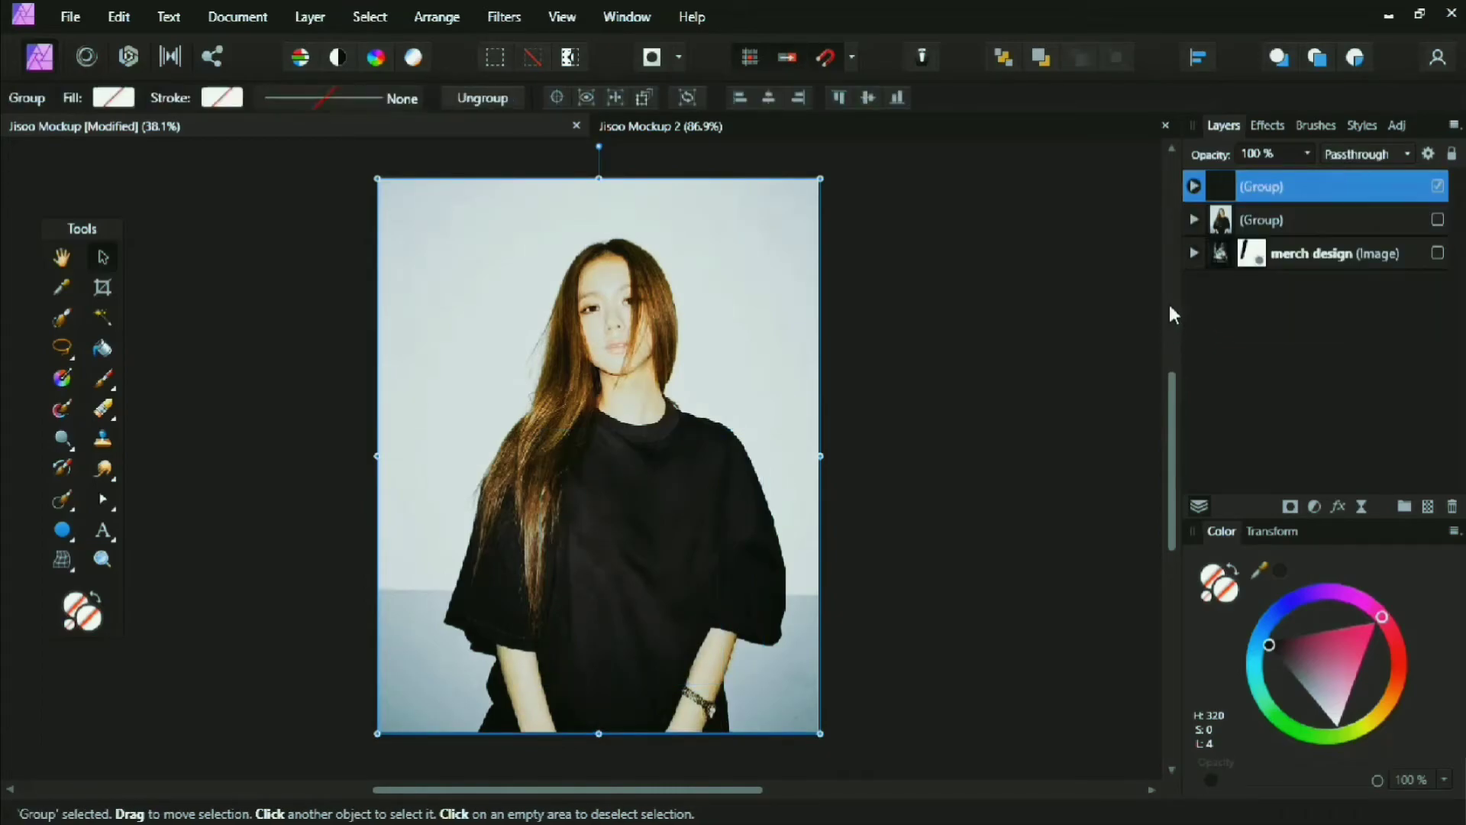
{"action": "left_click", "coordinate": [1050, 297]}
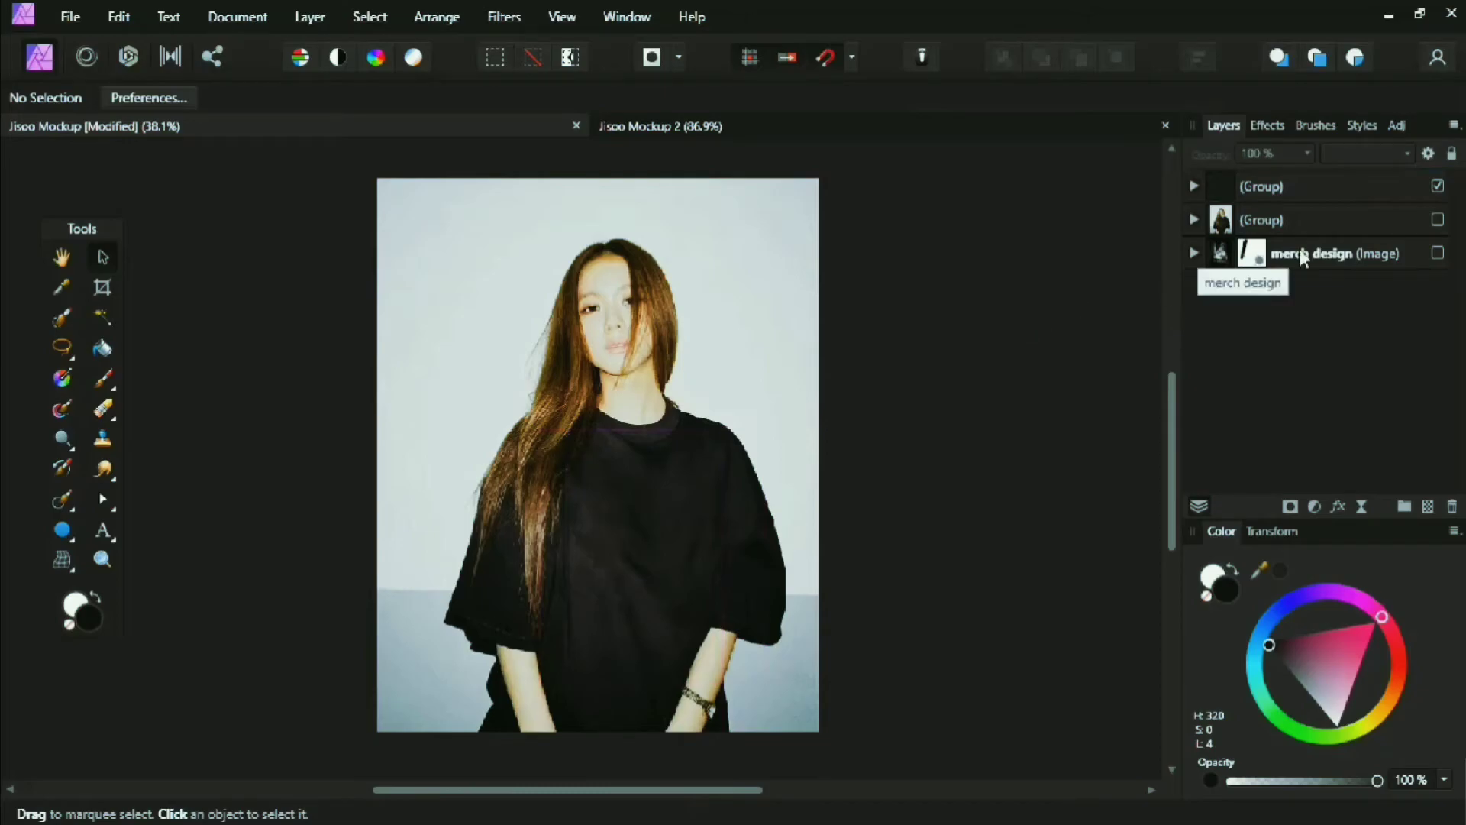
Move the merch design layer to the top, show it, enlarge it slightly, and select its mask.
{"action": "left_click_drag", "start_coordinate": [1221, 255], "coordinate": [1231, 174]}
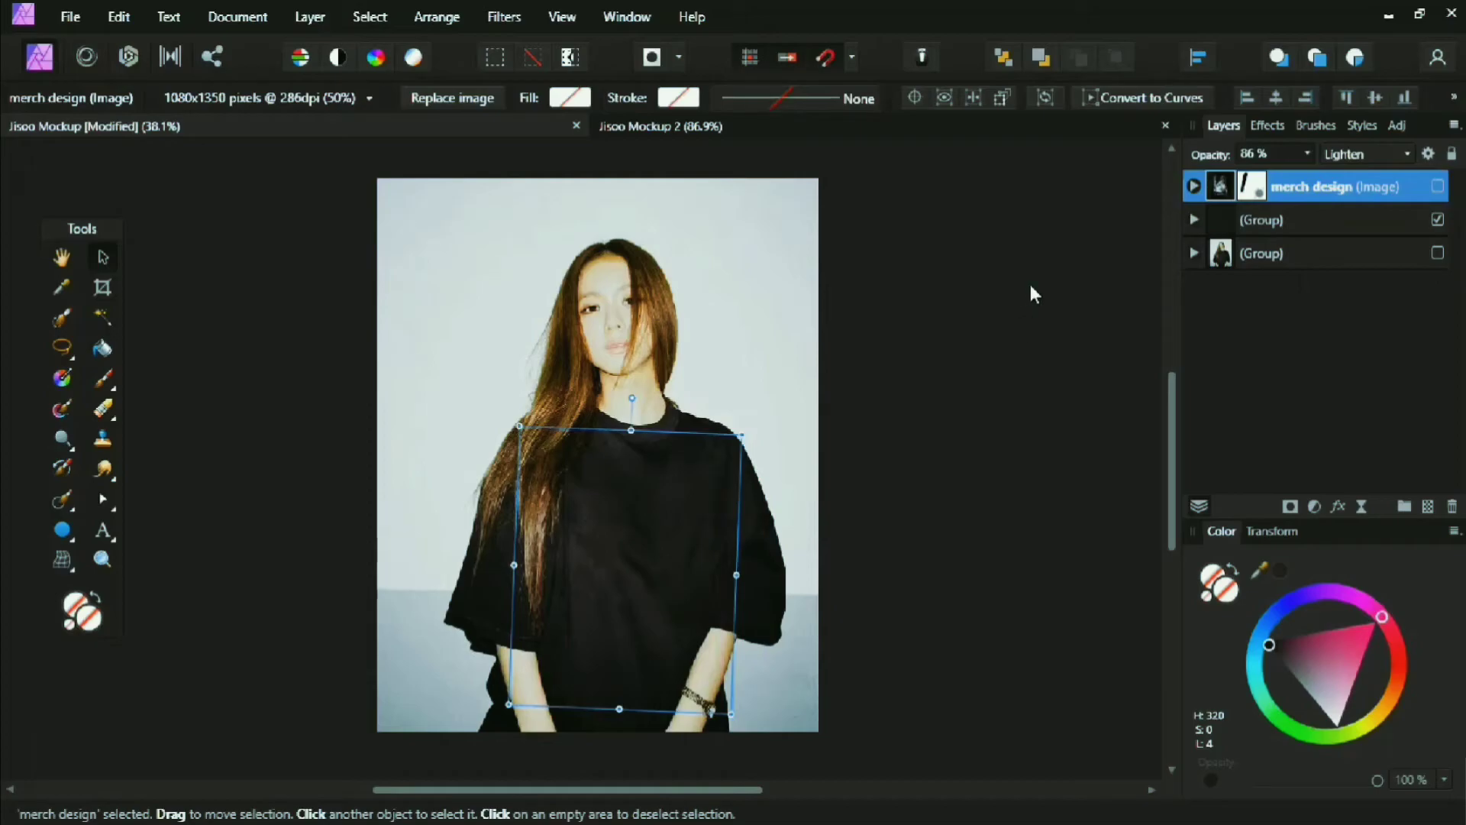
{"action": "left_click", "coordinate": [1438, 187]}
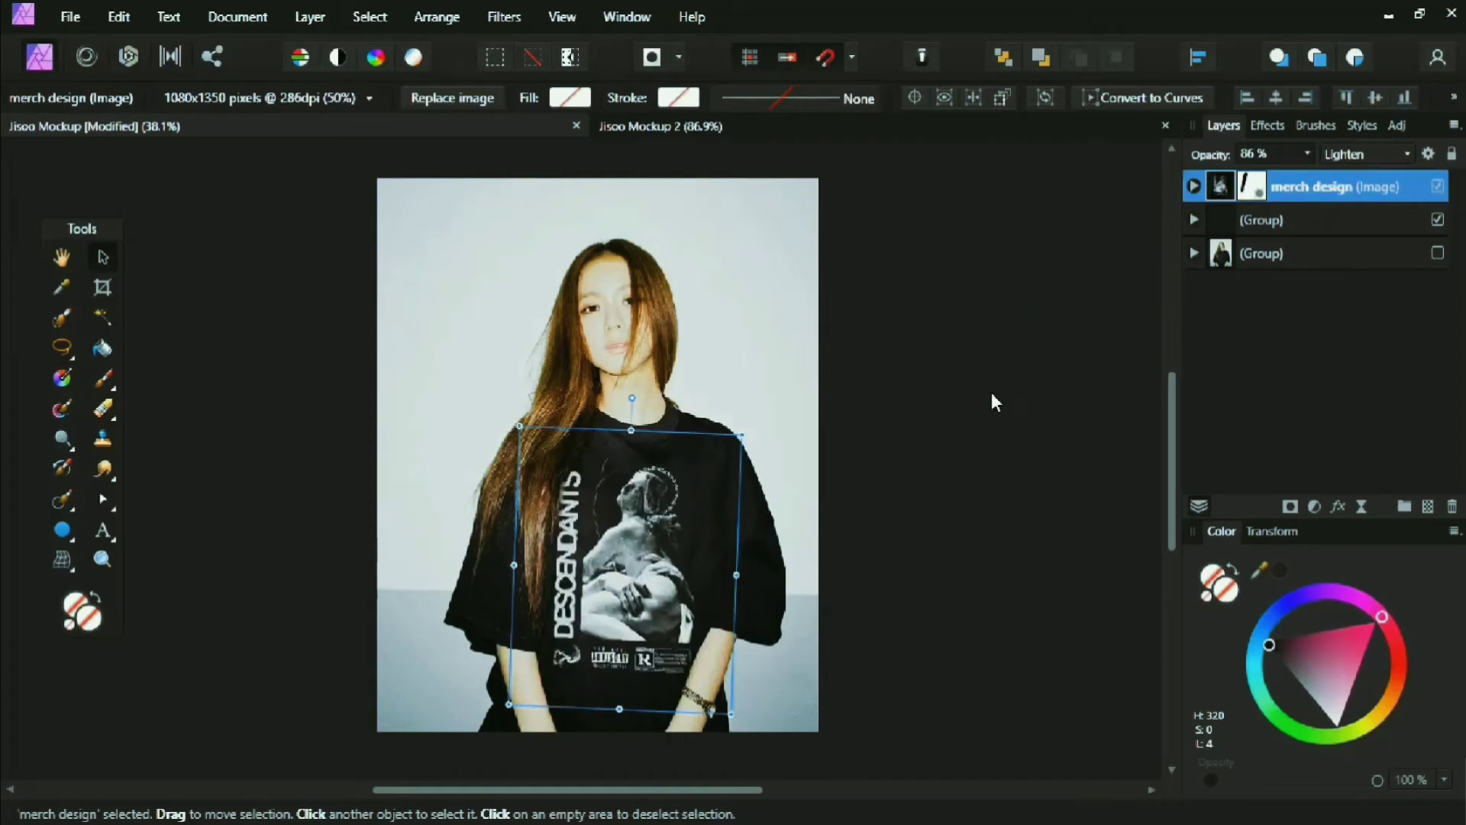
{"action": "left_click", "coordinate": [987, 446]}
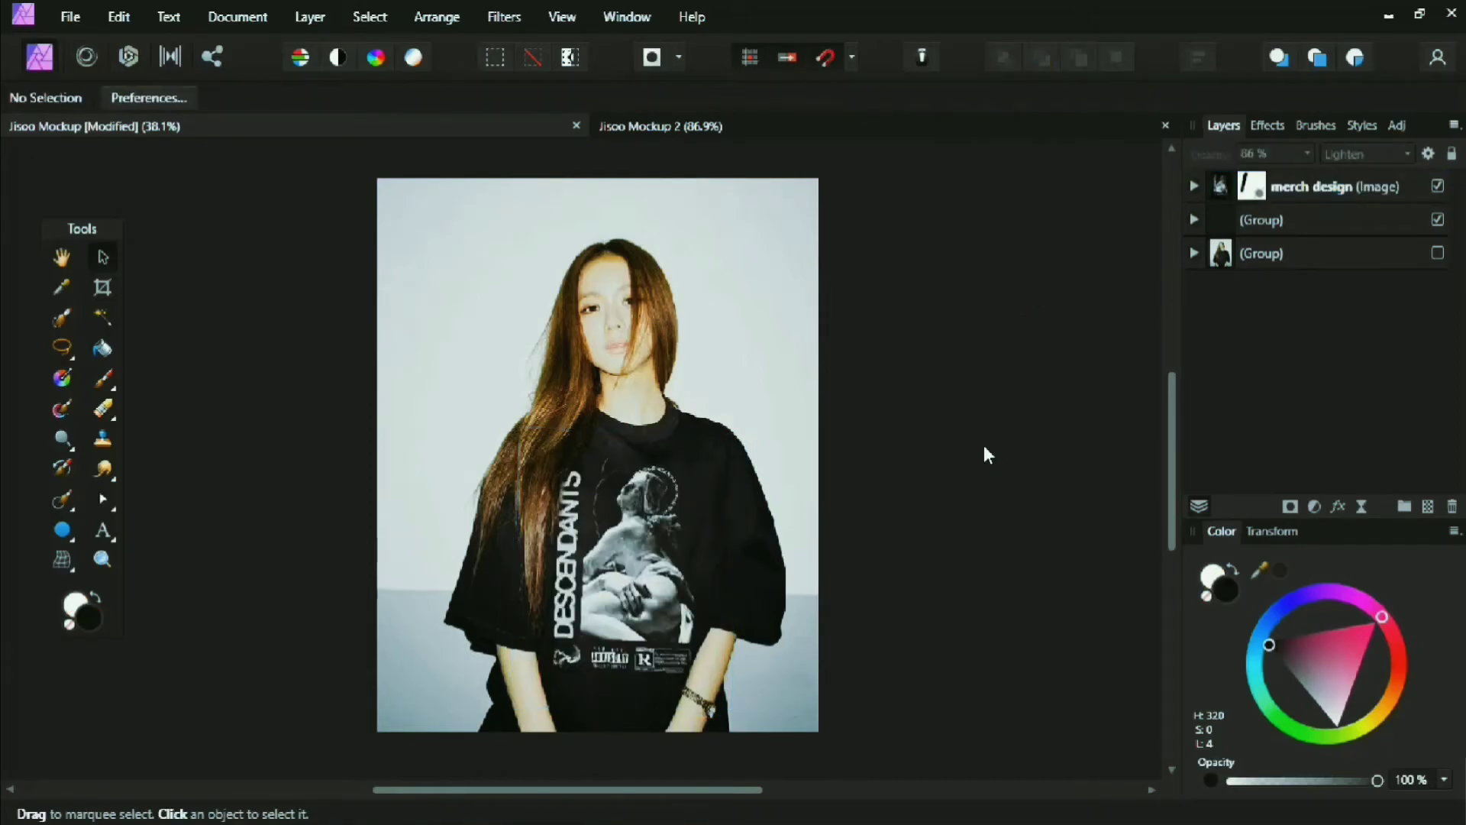
{"action": "left_click", "coordinate": [1193, 187]}
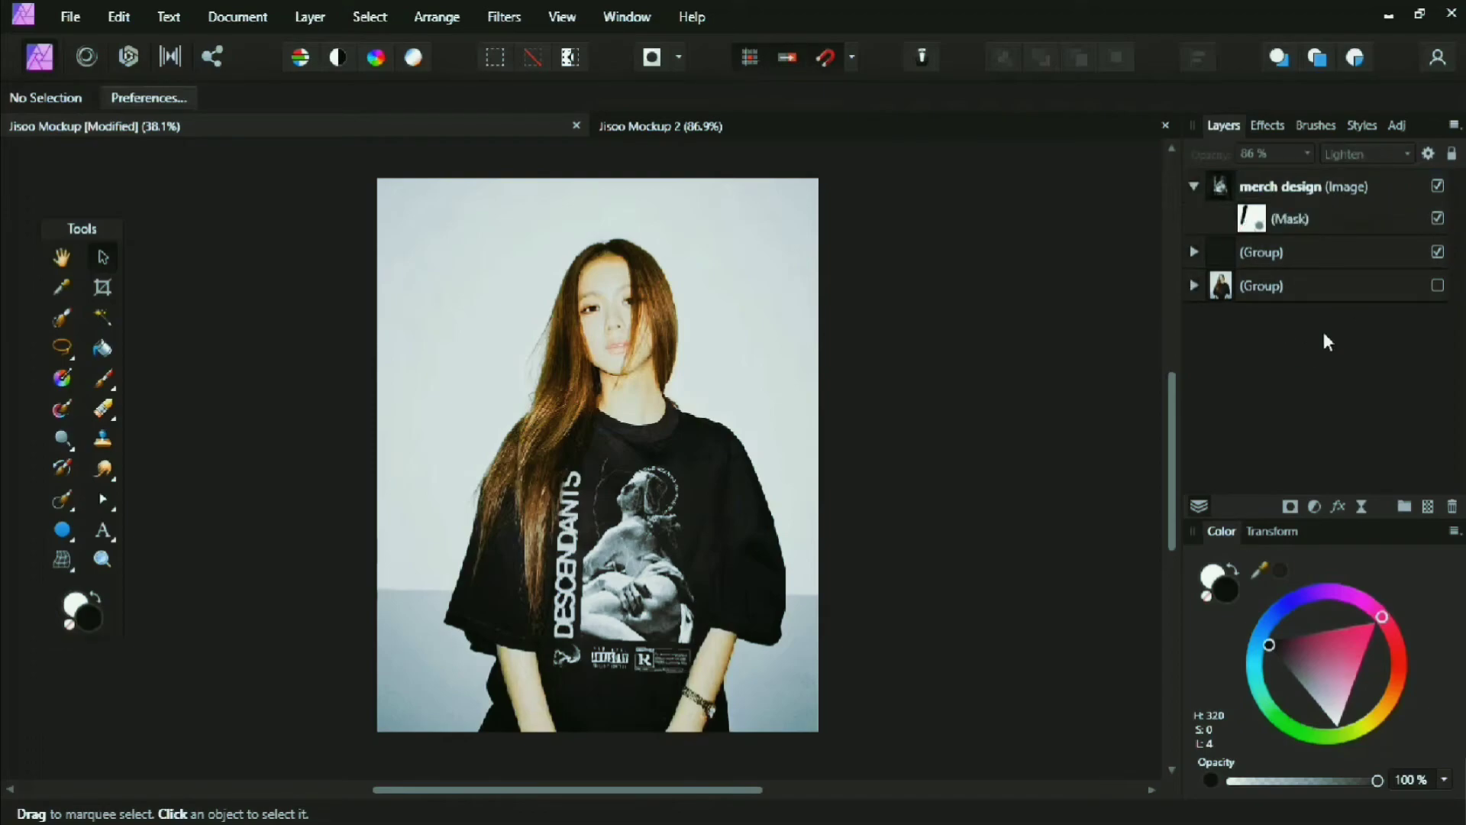
{"action": "left_click", "coordinate": [1194, 186]}
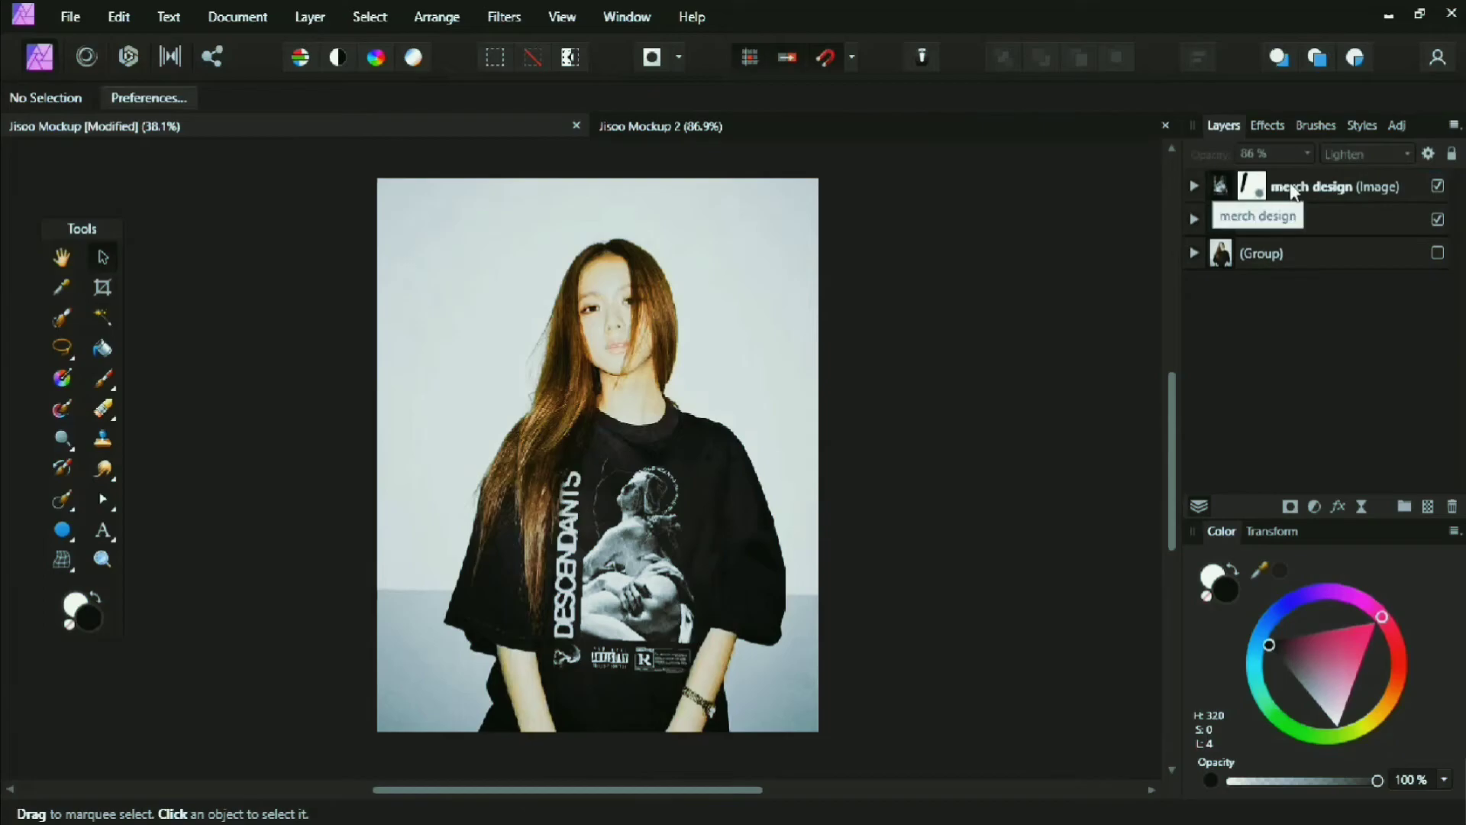
{"action": "left_click", "coordinate": [1293, 191]}
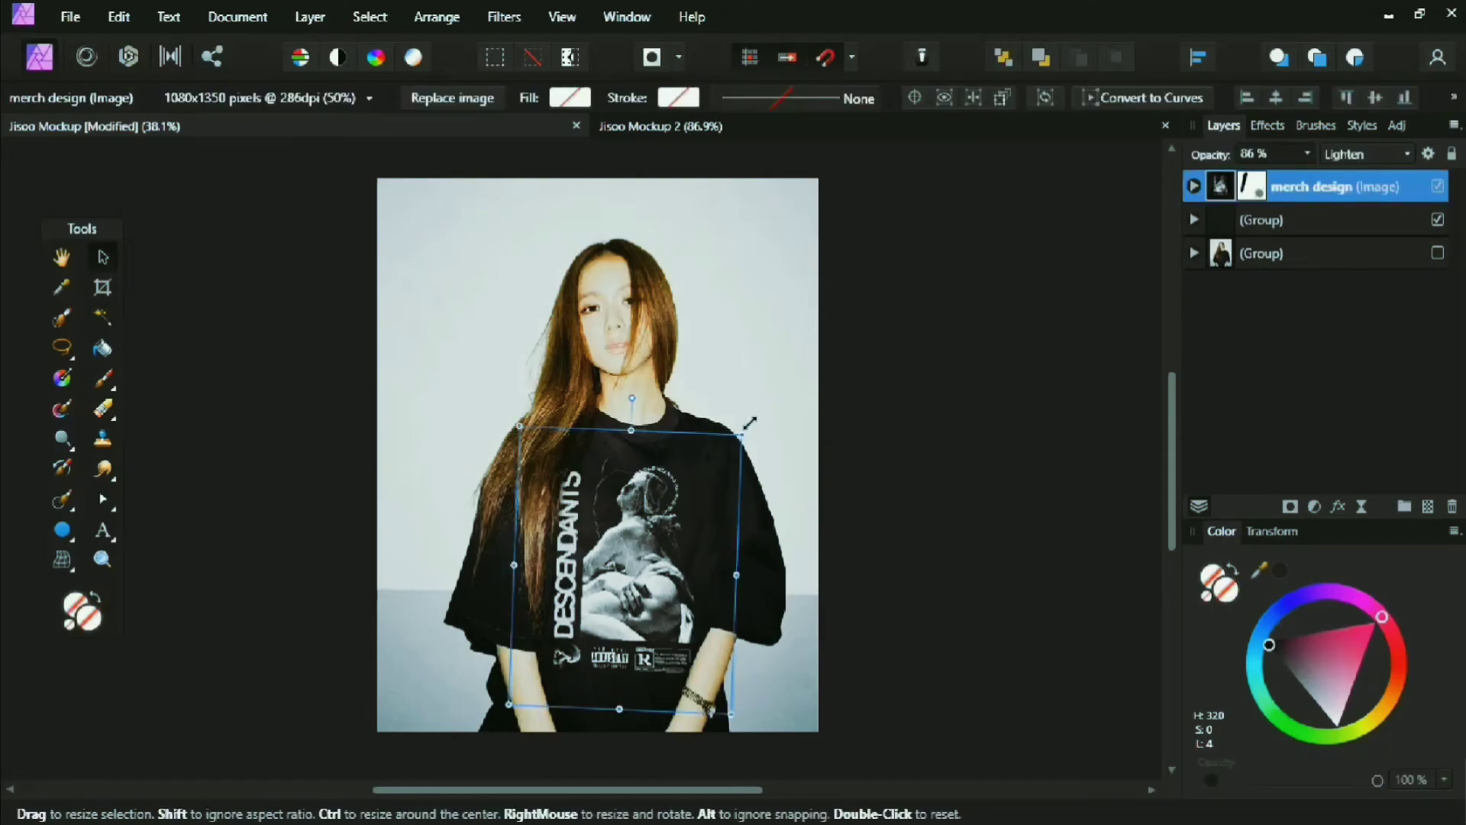
{"action": "left_click_drag", "start_coordinate": [742, 435], "coordinate": [755, 420]}
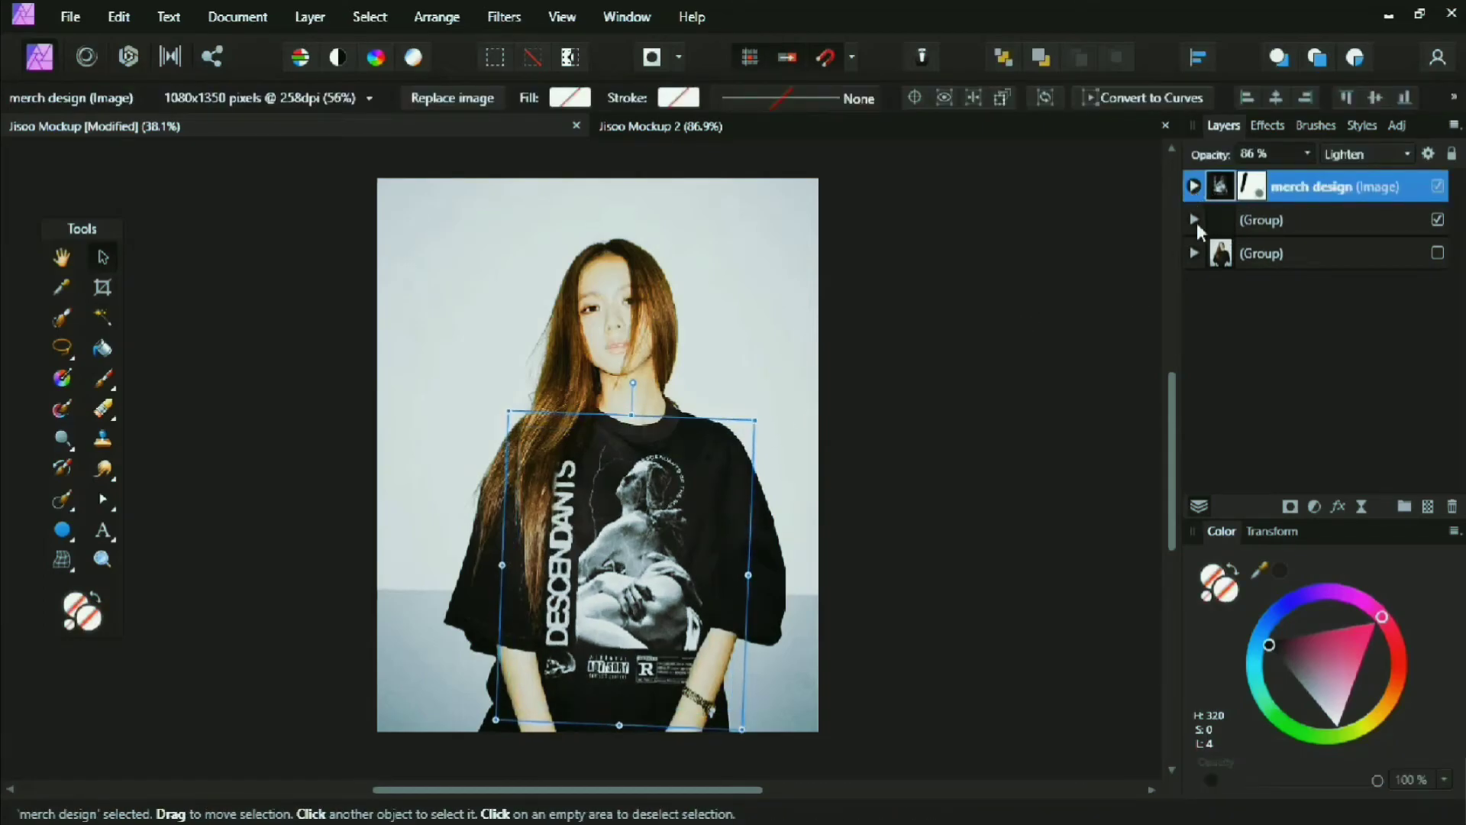
{"action": "left_click", "coordinate": [1194, 186]}
{"action": "left_click", "coordinate": [1251, 222]}
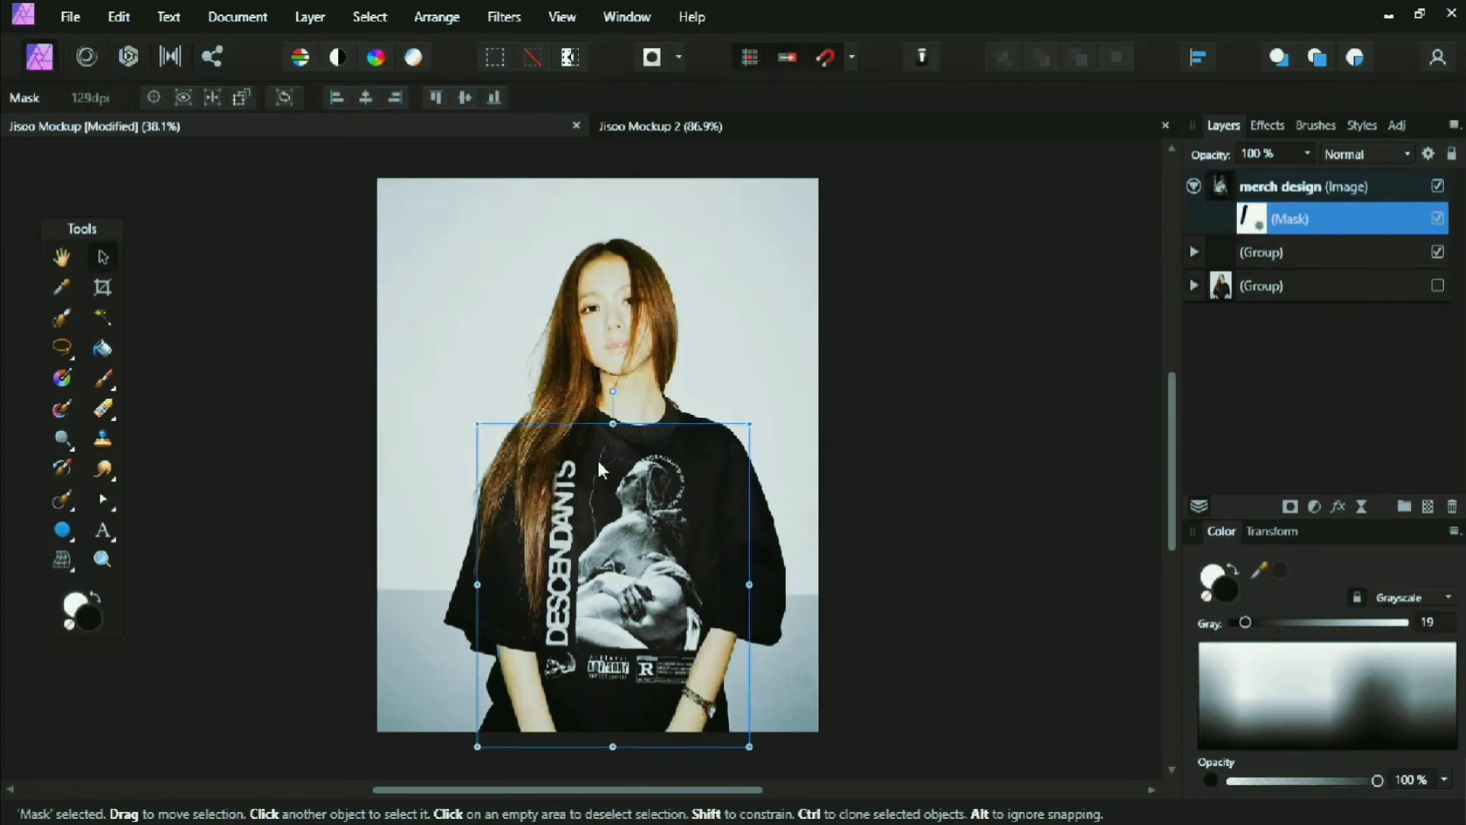
Switch to the Paint Brush with pure black (Gray 0) as the colour.
{"action": "key", "text": "b"}
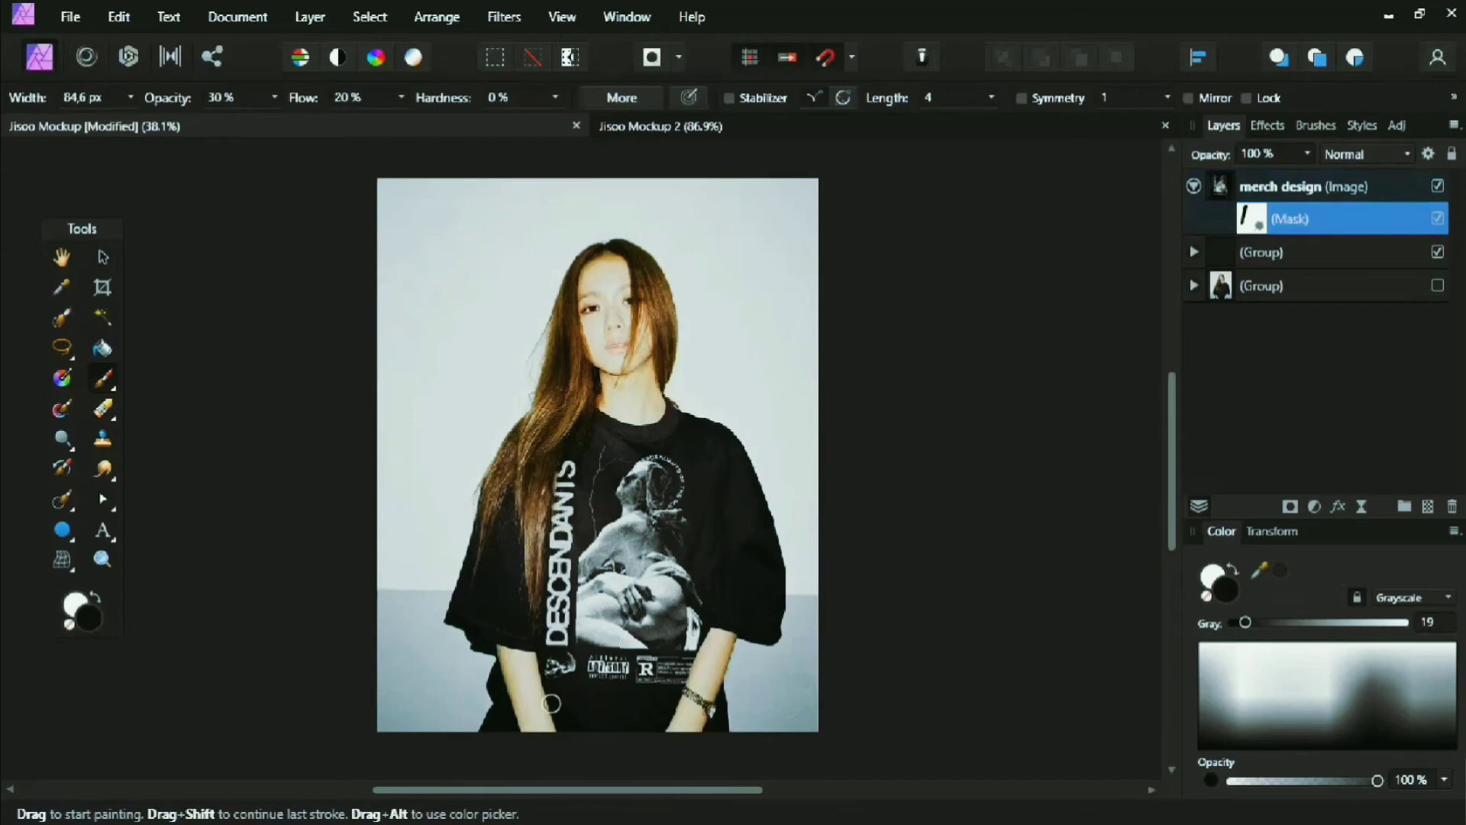
{"action": "left_click", "coordinate": [1247, 731]}
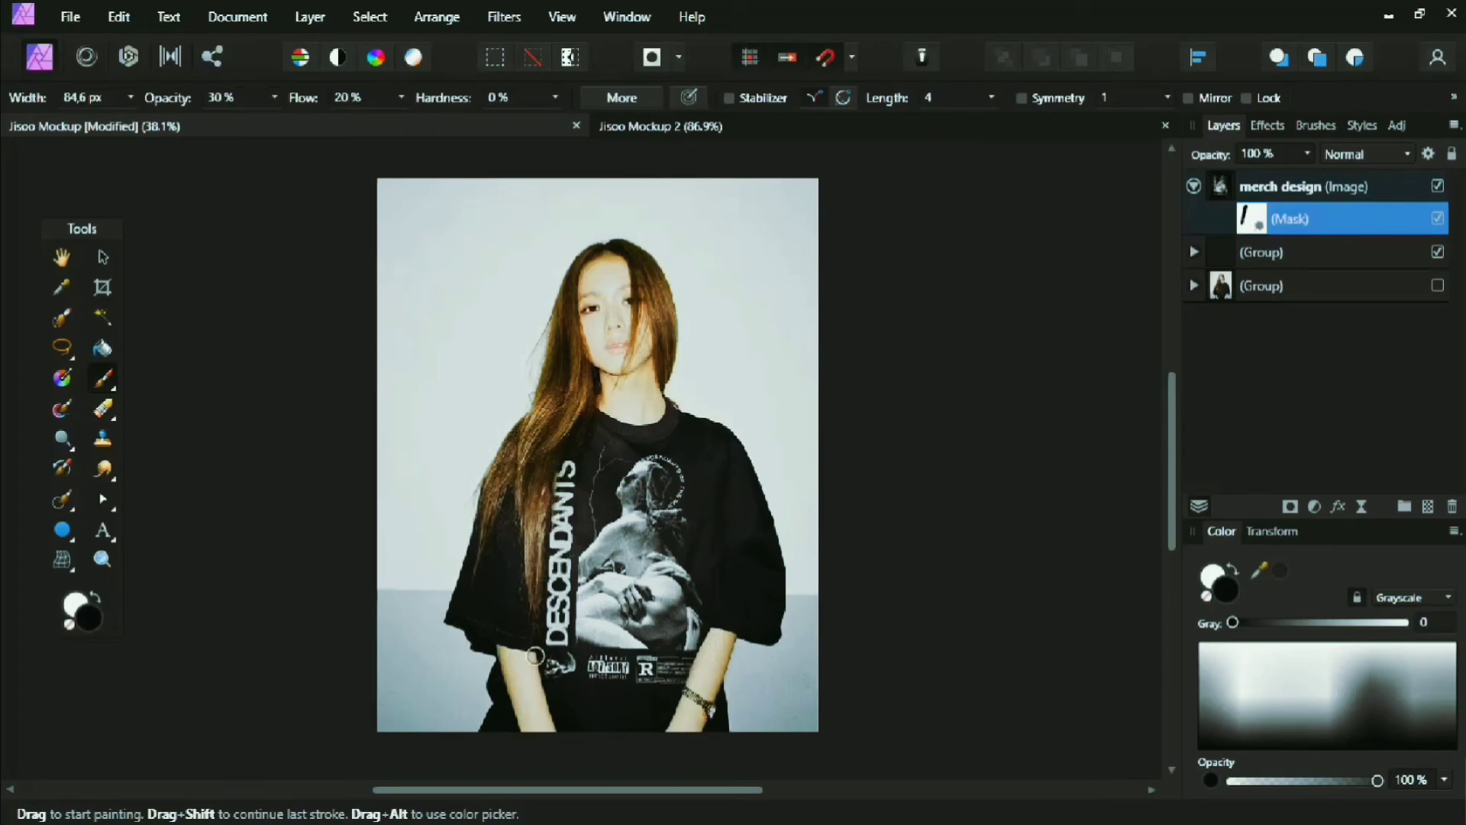
Change the merch design layer's blend mode from Lighten to Lighter Color.
{"action": "key", "text": "v"}
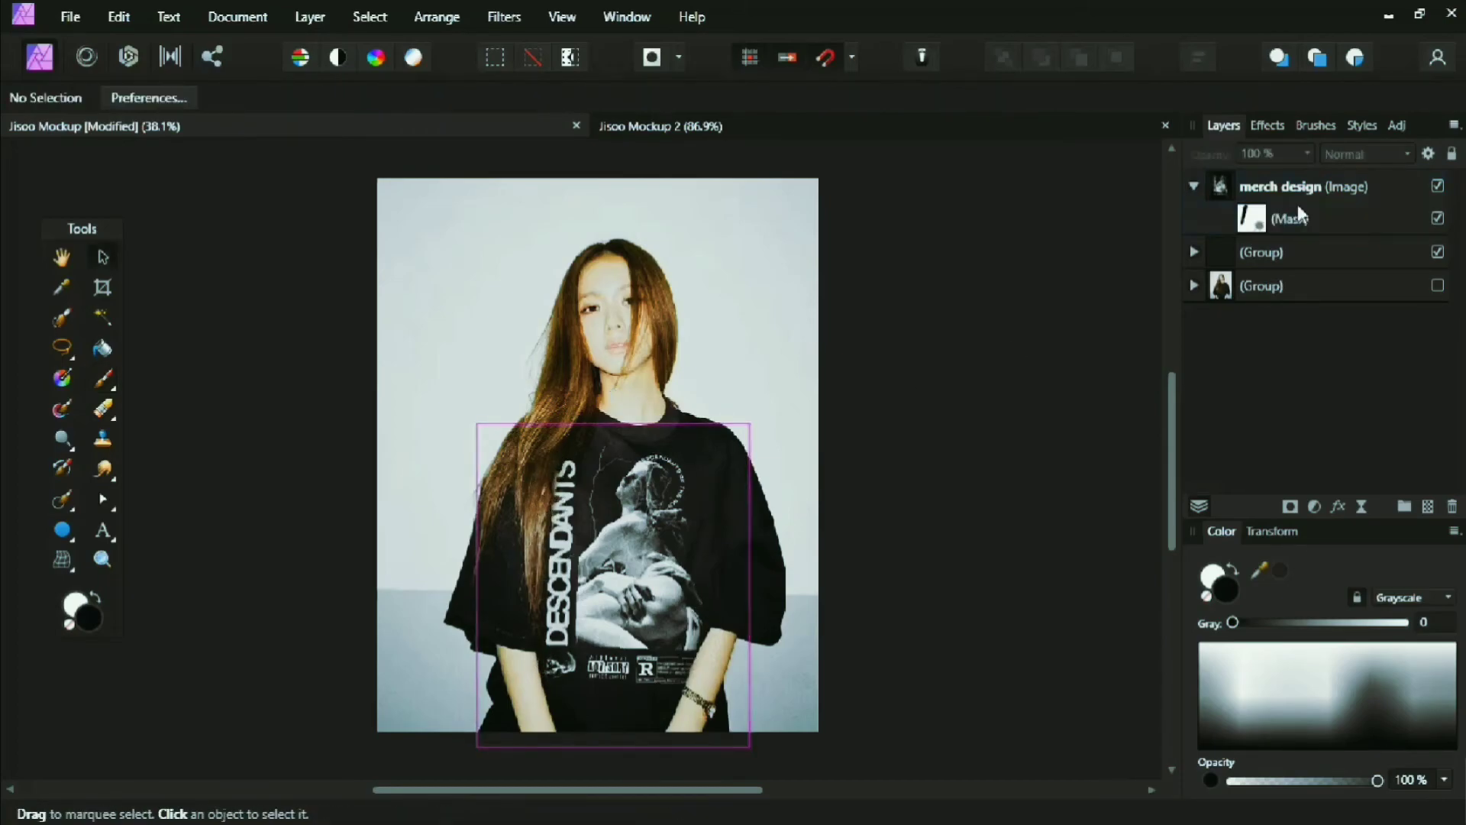
{"action": "left_click", "coordinate": [1320, 186]}
{"action": "left_click", "coordinate": [1344, 156]}
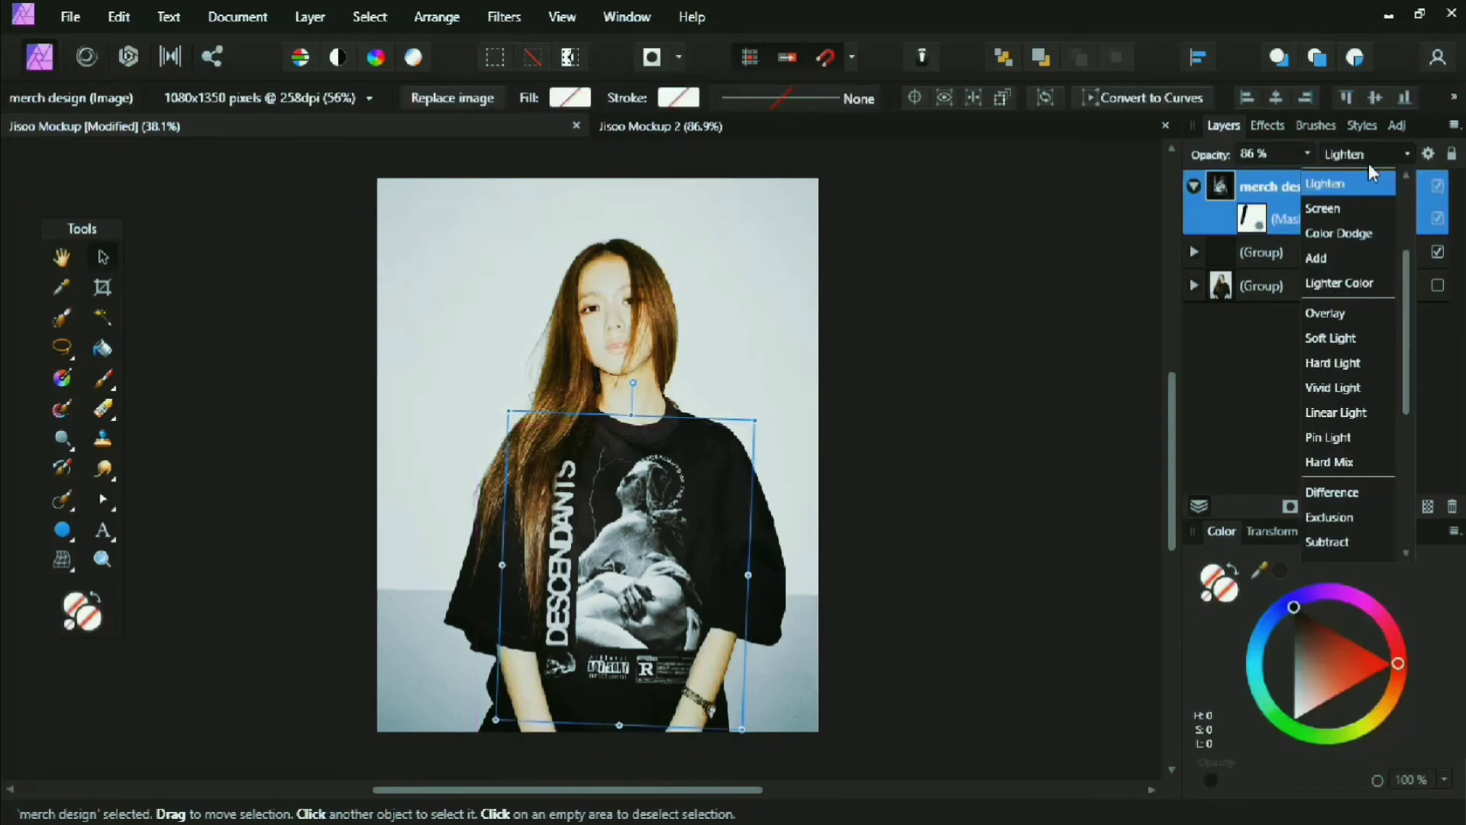
{"action": "scroll", "coordinate": [1369, 229], "scroll_direction": "up", "scroll_amount": 2}
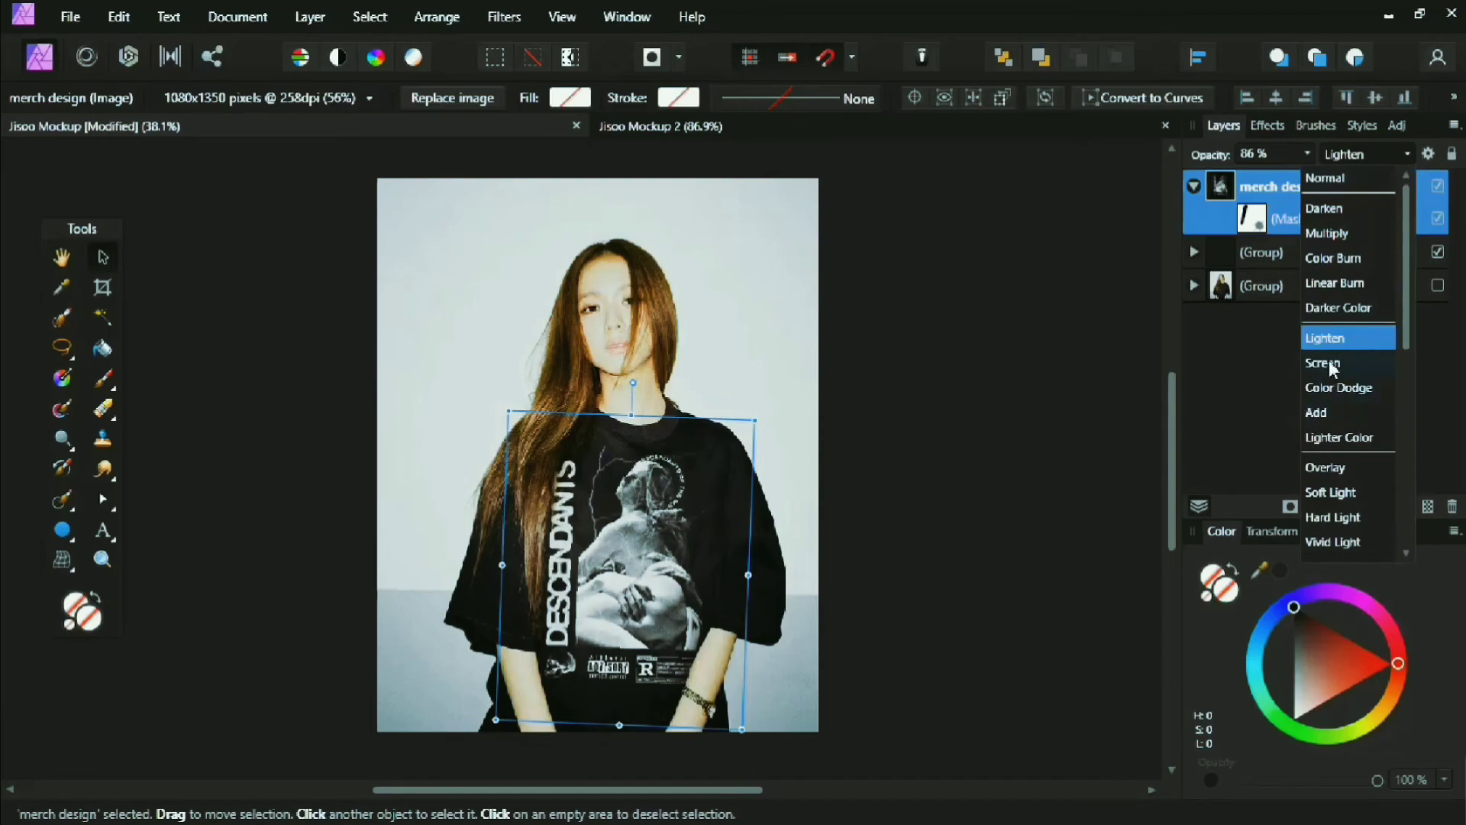
{"action": "left_click", "coordinate": [1318, 437]}
{"action": "left_click", "coordinate": [1012, 438]}
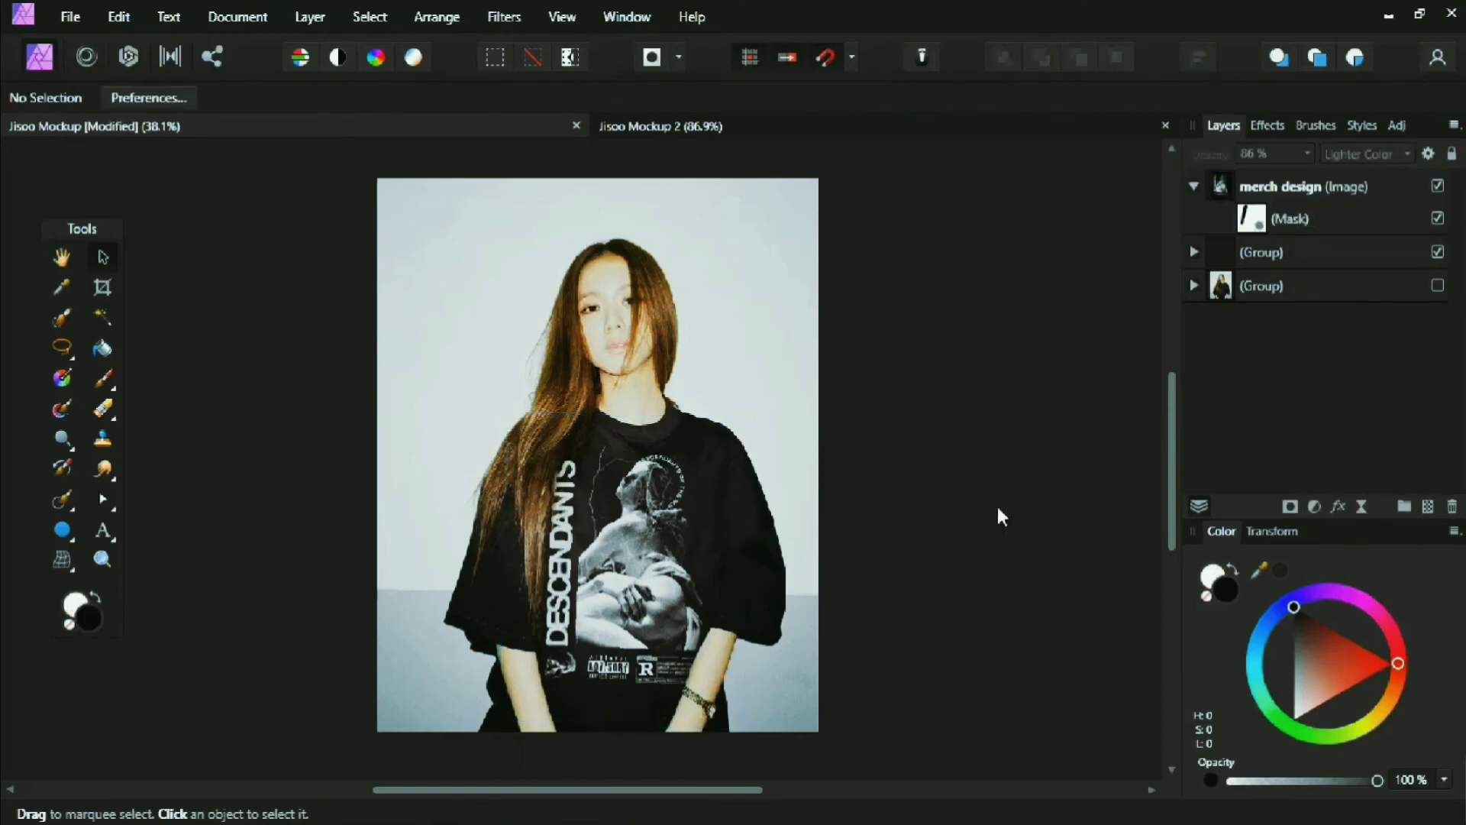
Zoom in to about 75% and pan down the shirt to check the DESCENDANTS print.
{"action": "key", "text": "z"}
{"action": "scroll", "coordinate": [810, 466], "scroll_direction": "up", "scroll_amount": 3}
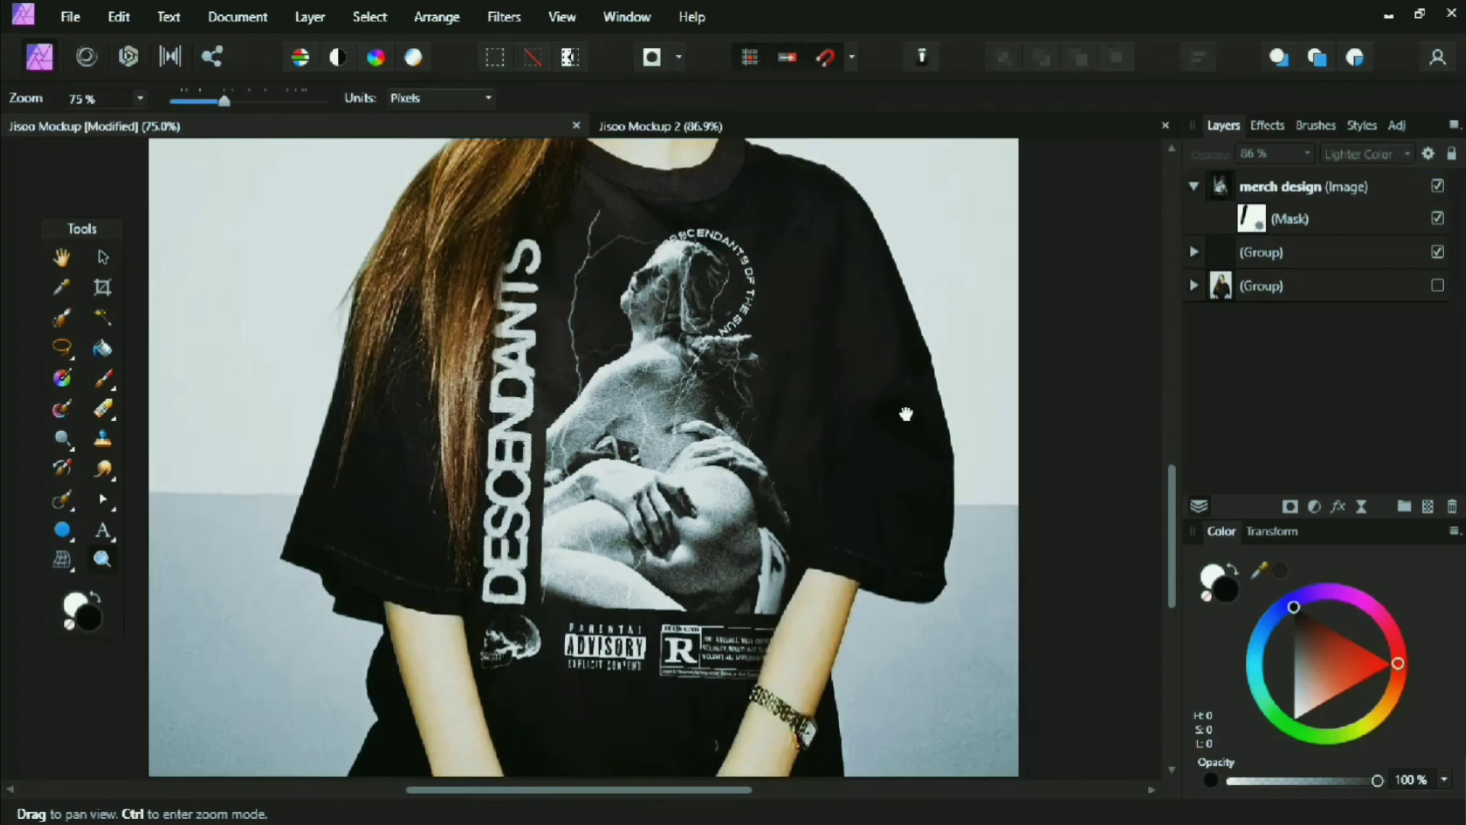
{"action": "left_click_drag", "start_coordinate": [904, 412], "coordinate": [913, 336]}
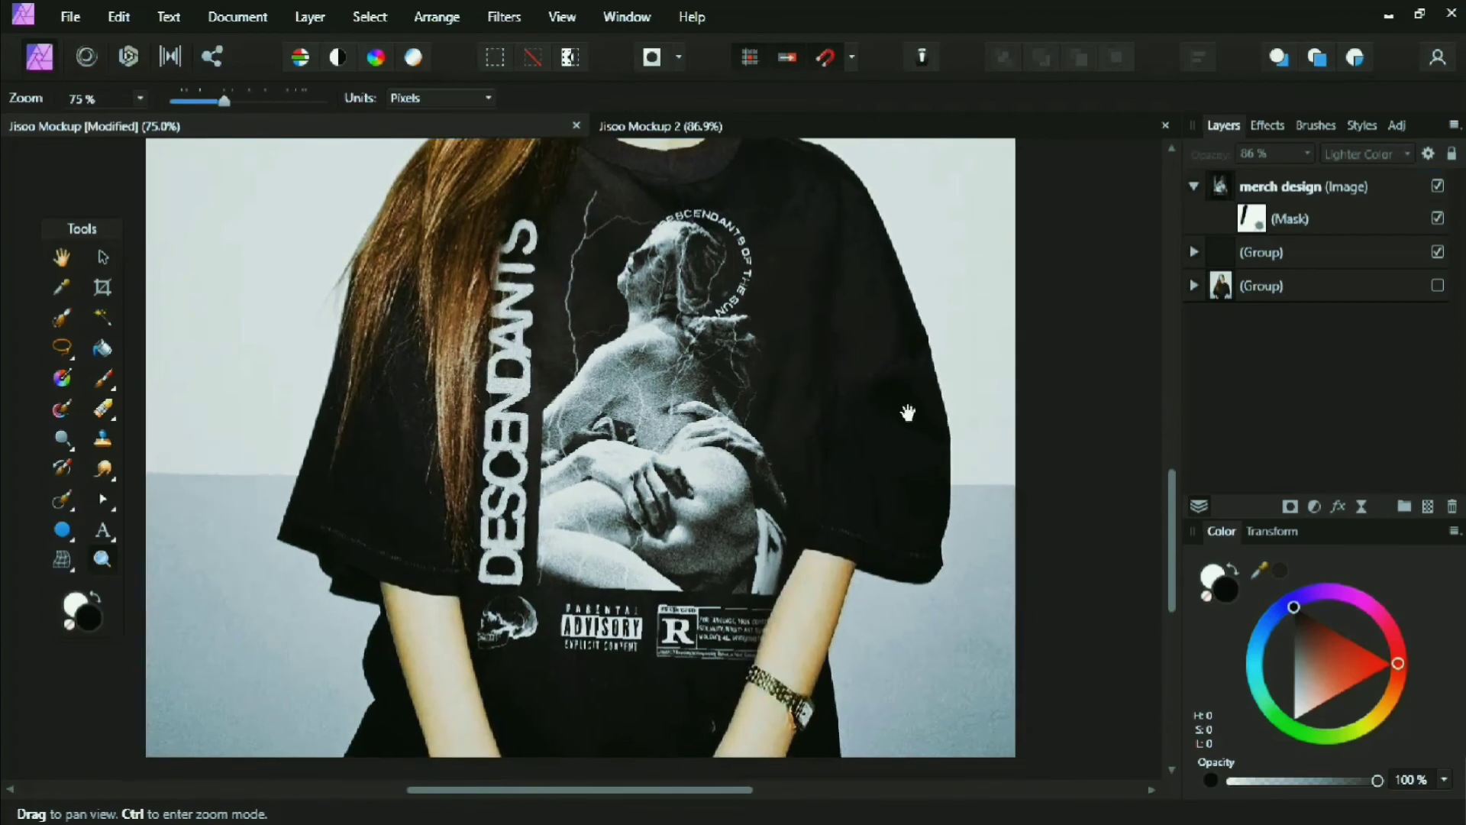